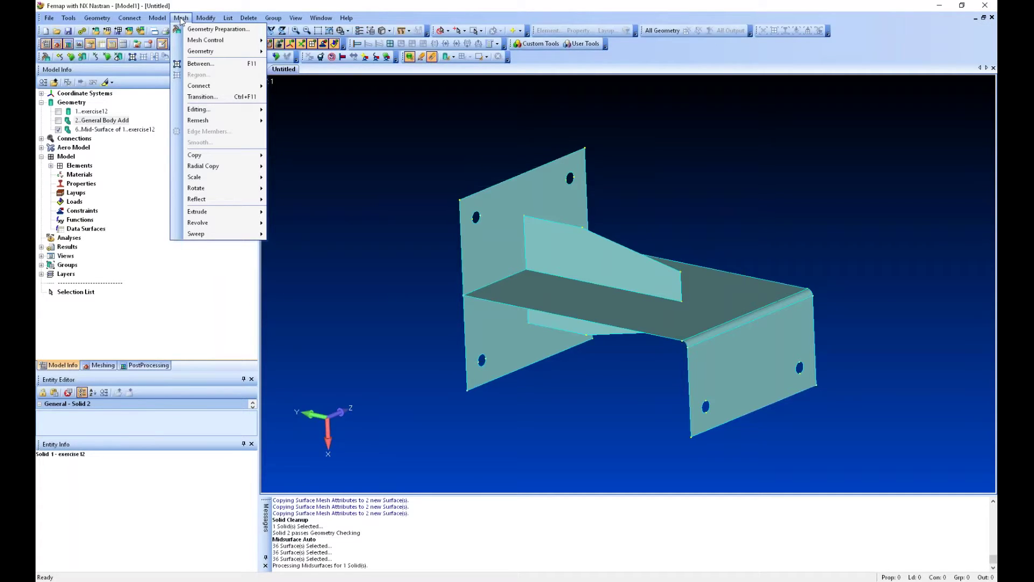
Step: Go to Mesh > Mesh Control > Size On Surface to begin sizing the bracket surfaces
mouse_move(191, 40)
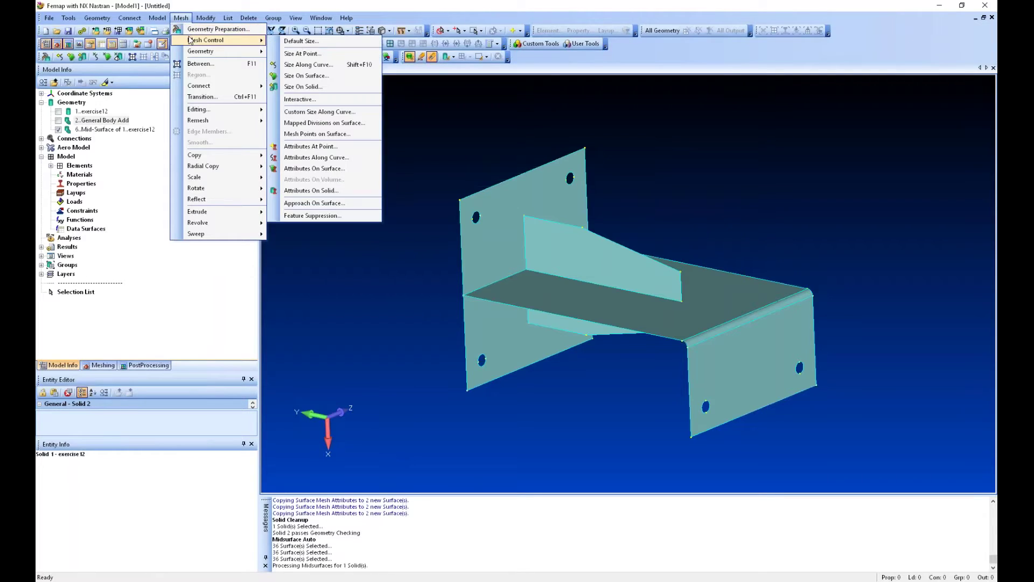
Step: Box-select all seven bracket mid-surfaces for mesh sizing
click(316, 80)
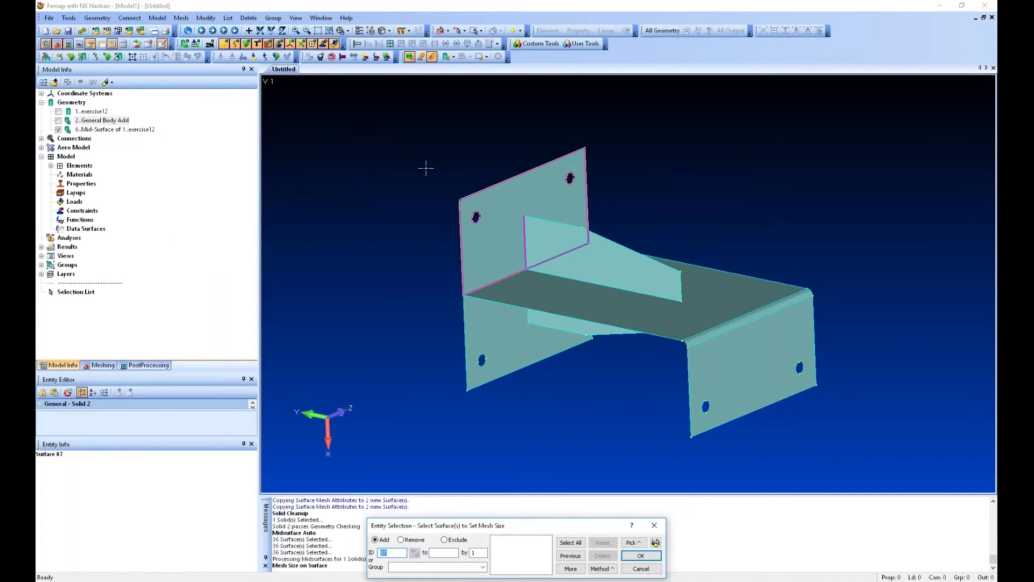
drag(408, 129, 861, 462)
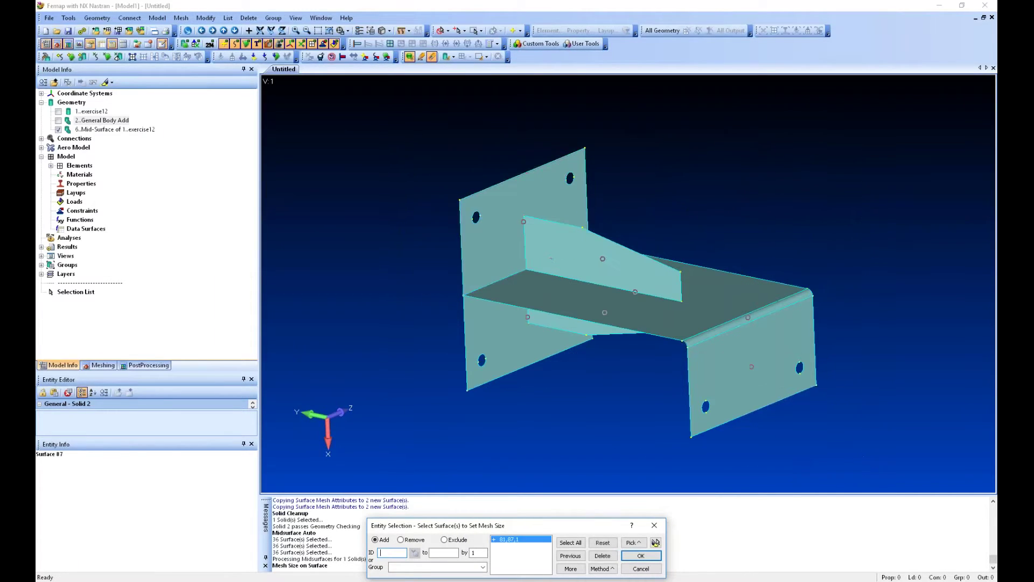
click(641, 555)
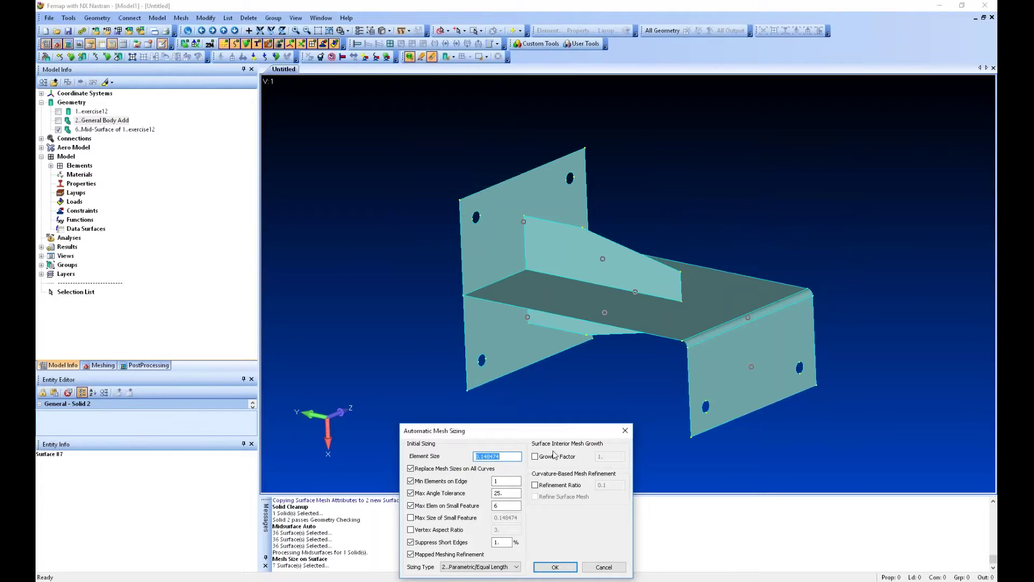
Step: Apply automatic mesh sizing of element size .125 and minimum 2 elements per edge
text(.125/2)
click(502, 480)
click(555, 567)
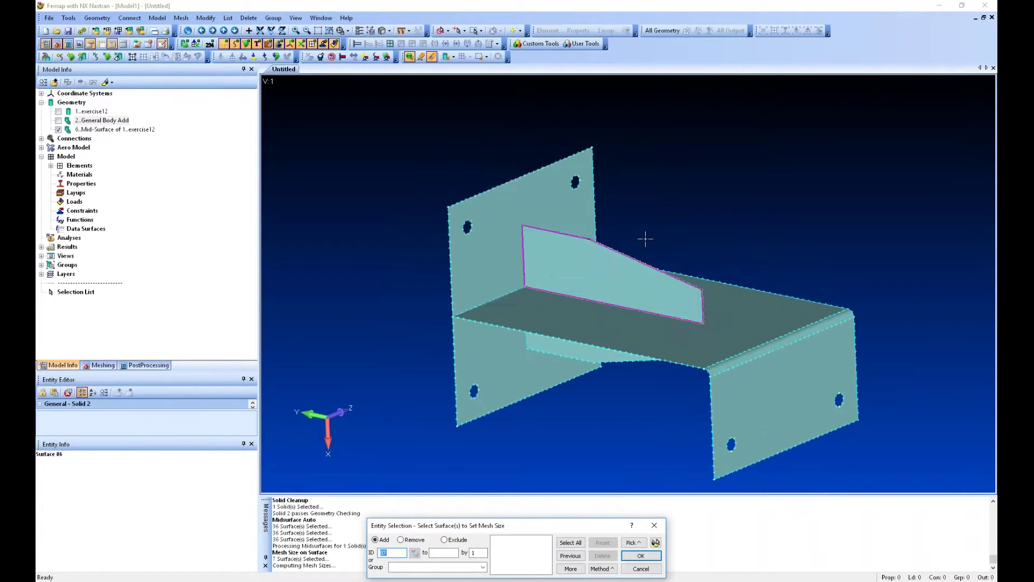
click(641, 569)
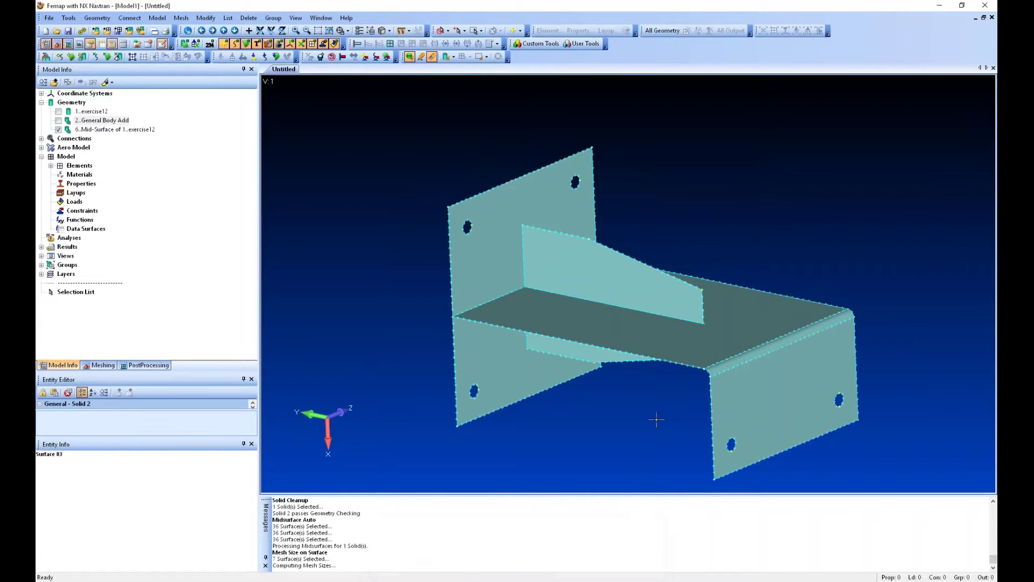
scroll(656, 419, down, 3)
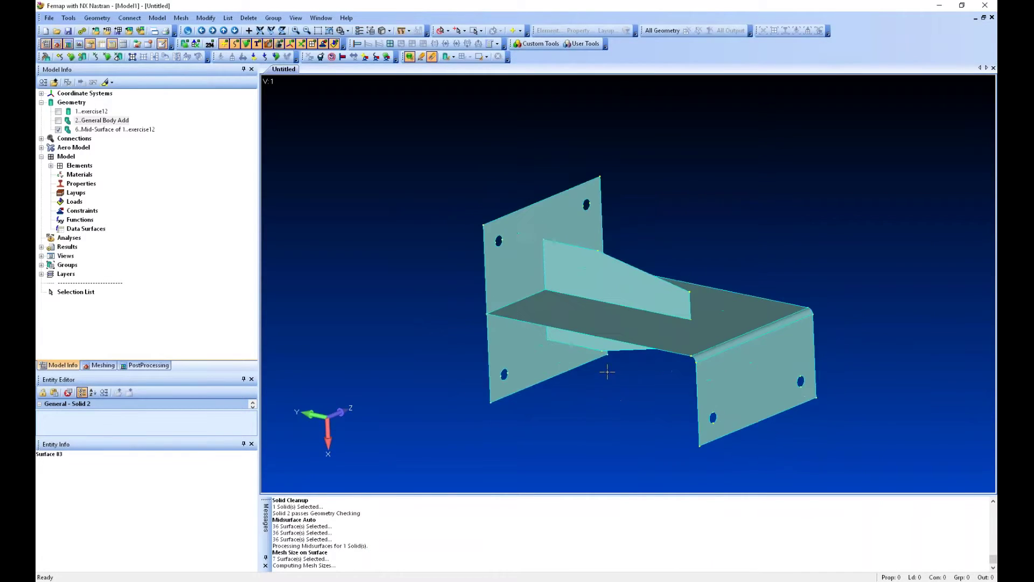
middle_drag(608, 371, 595, 334)
Step: Pick all seven bracket surfaces for surface meshing and check the empty Property list
click(181, 18)
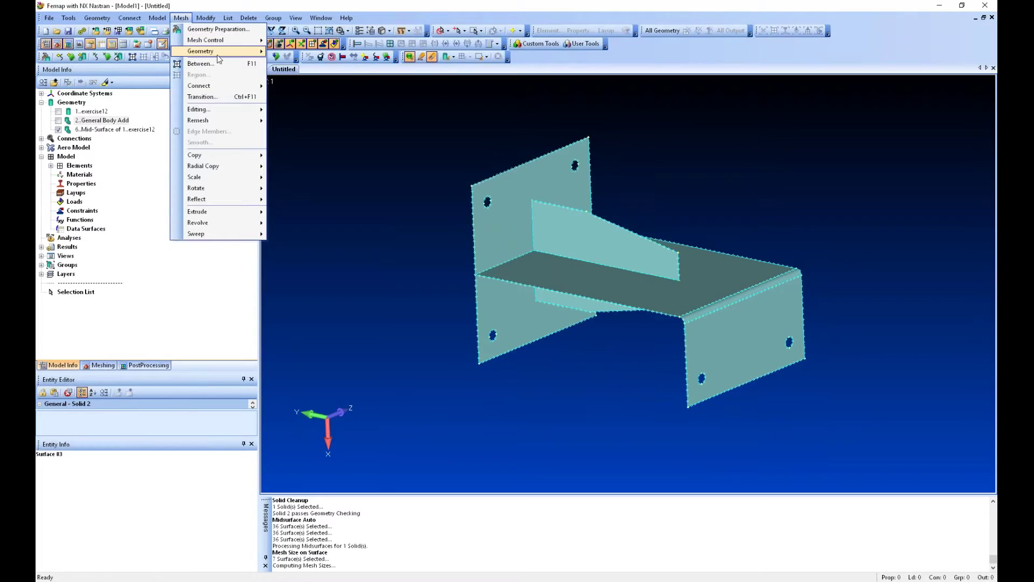
mouse_move(219, 53)
click(300, 65)
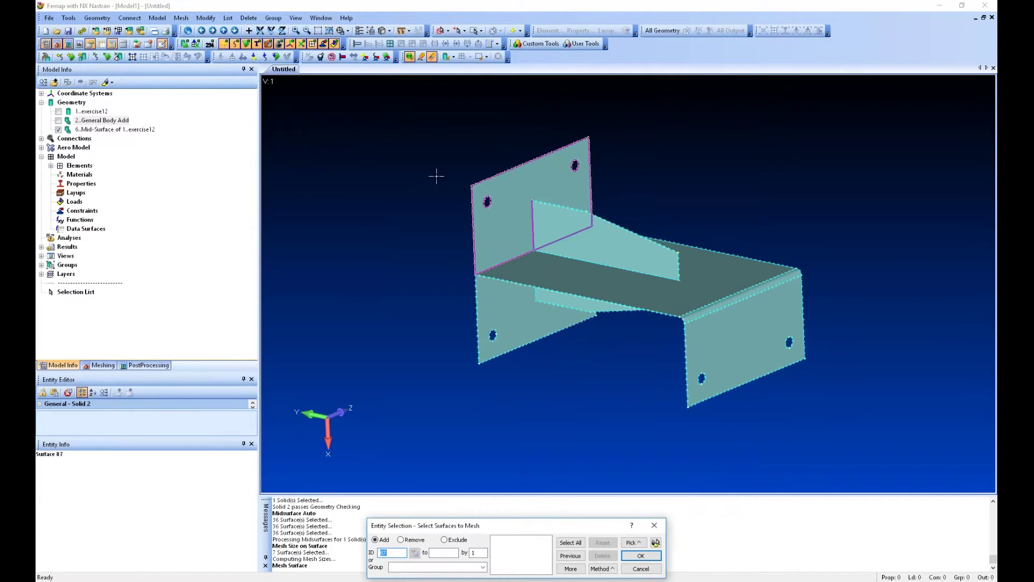
drag(406, 118, 921, 444)
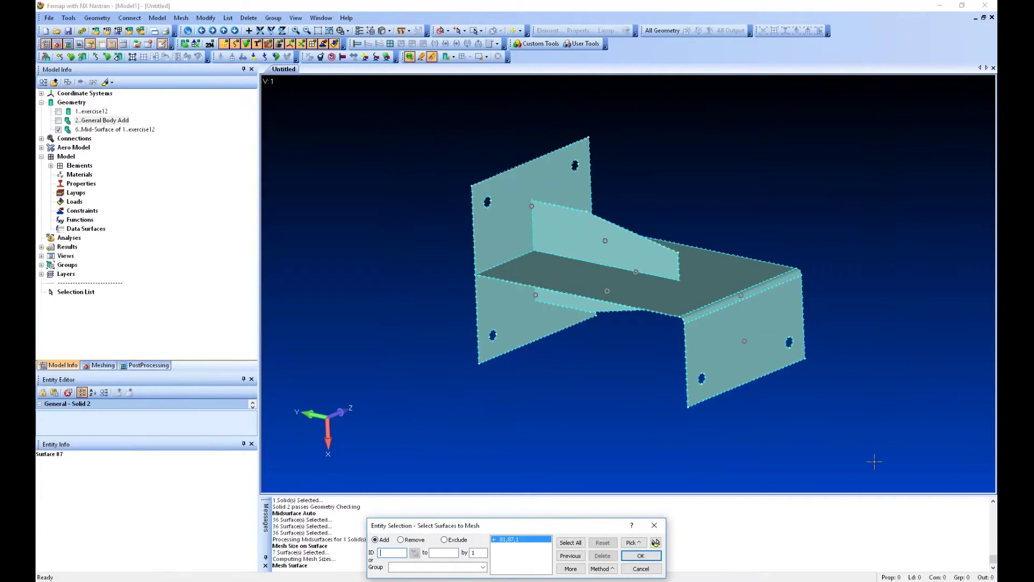
click(641, 556)
drag(531, 397, 540, 285)
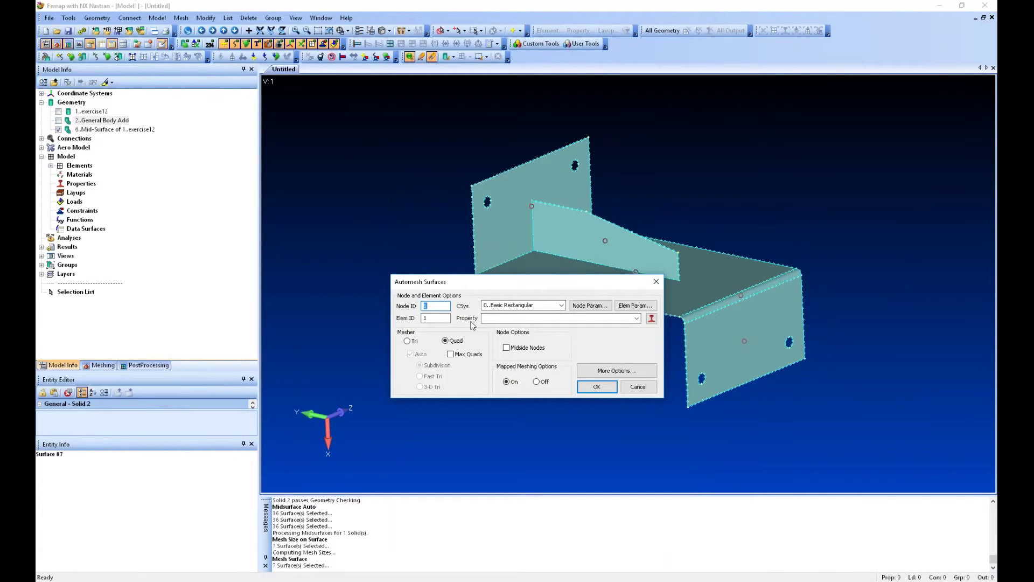
click(636, 318)
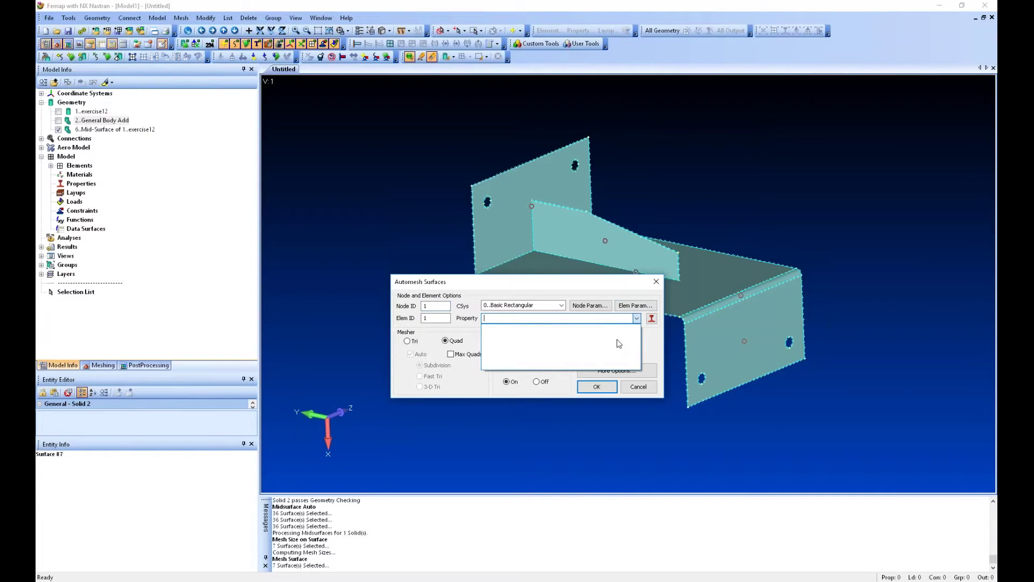
Step: Create a new property with Plate element type and begin a new material for it
click(652, 318)
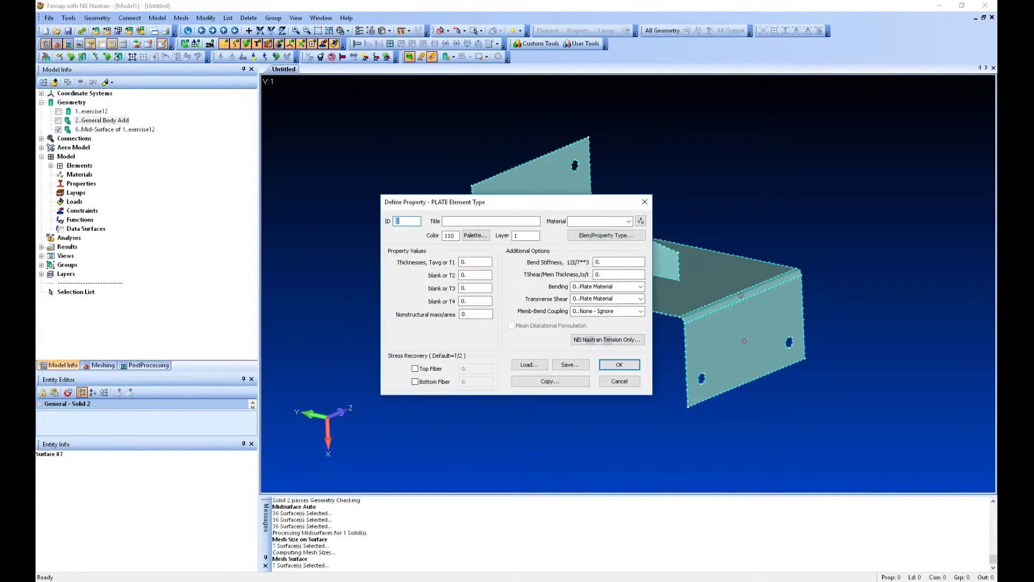
drag(535, 203, 568, 186)
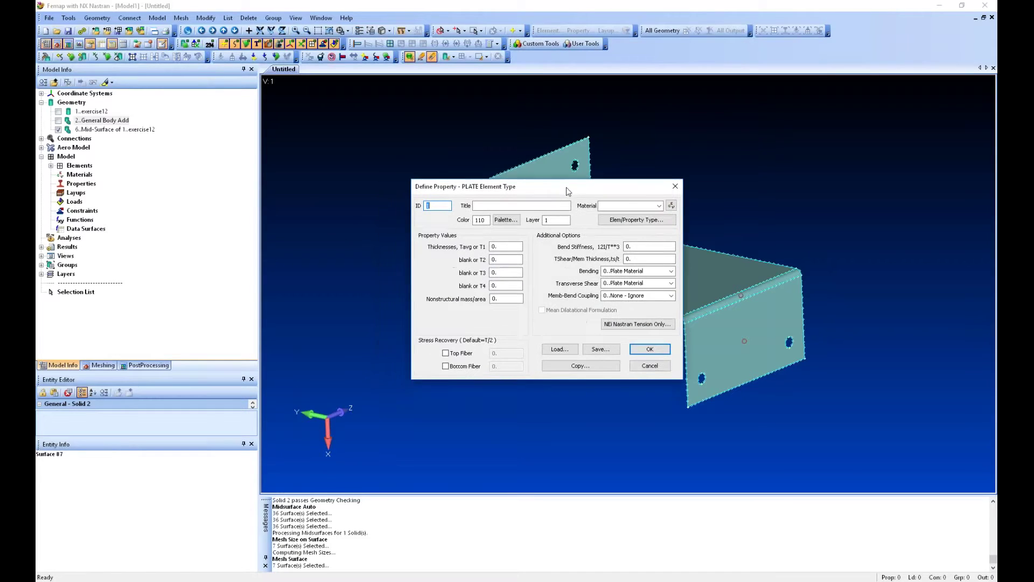
click(629, 224)
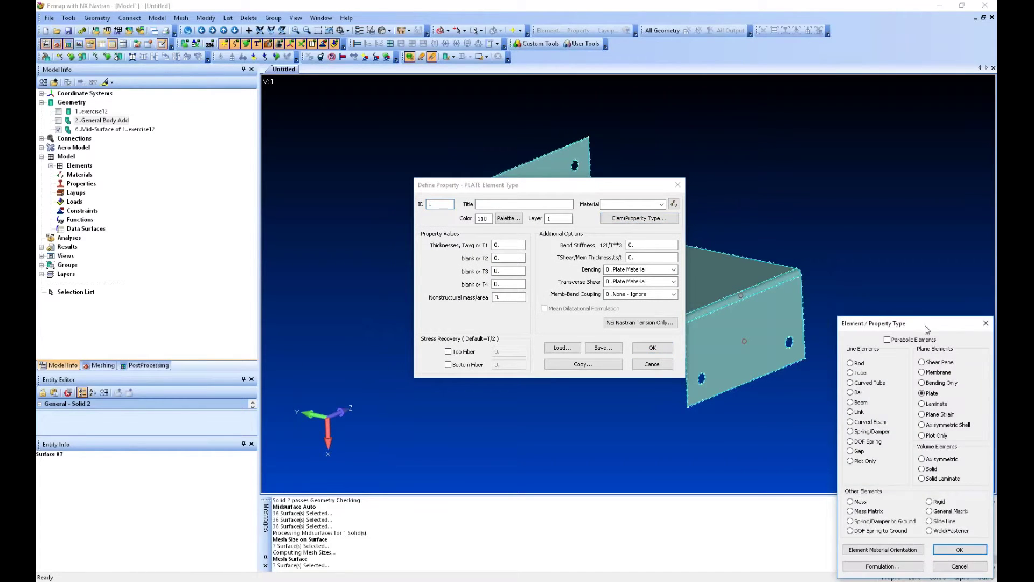
drag(927, 329, 782, 211)
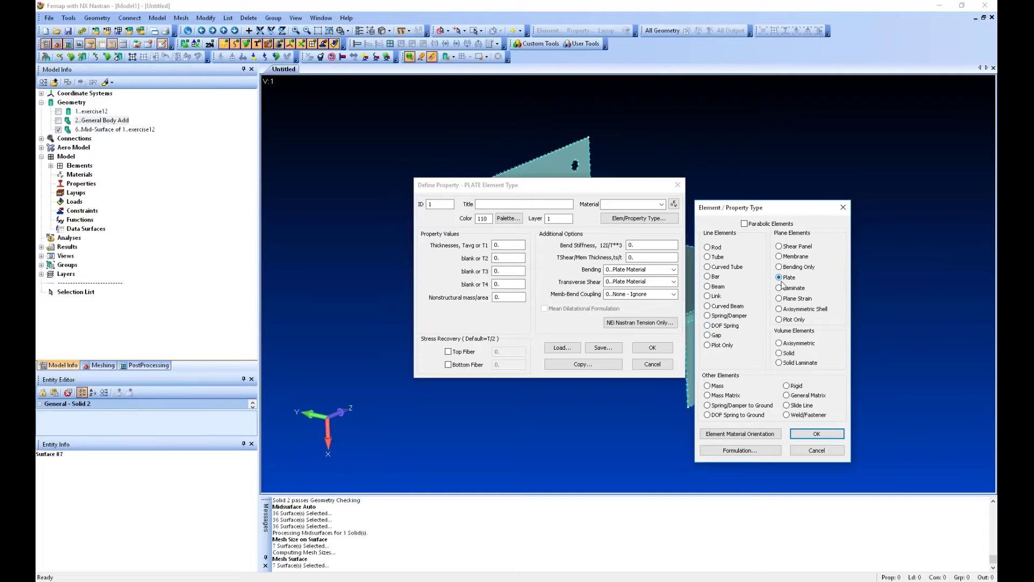
click(817, 434)
click(673, 204)
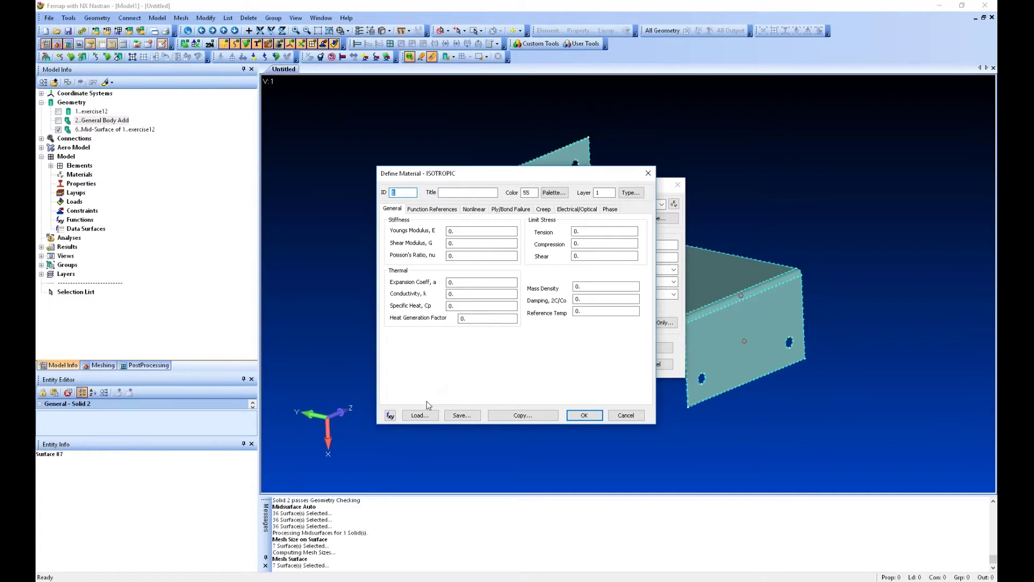
Step: Define isotropic material 1 from library entry 6061-T651 Al Plate .25-2
click(631, 192)
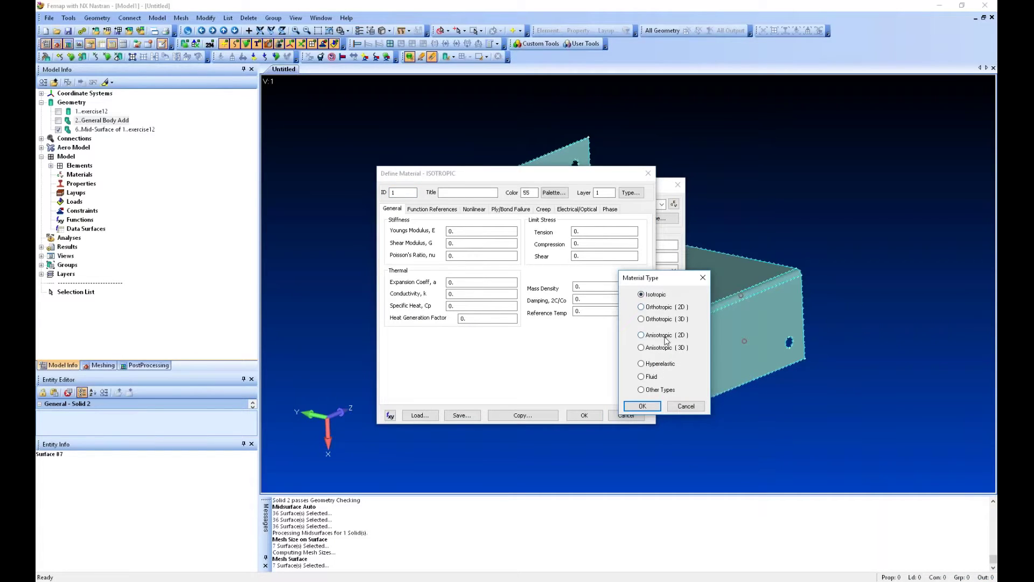
click(642, 406)
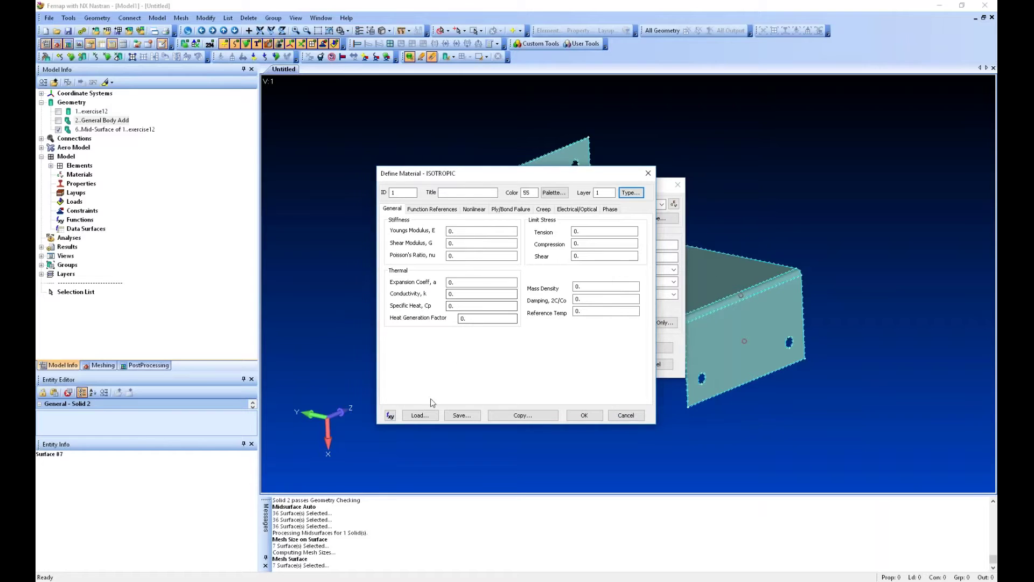
click(421, 416)
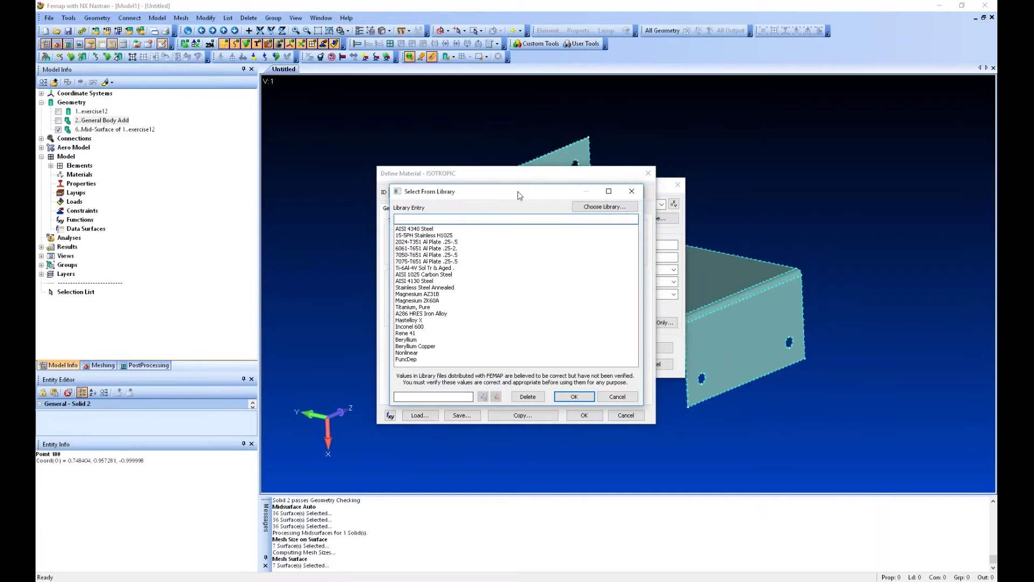
drag(517, 193, 593, 212)
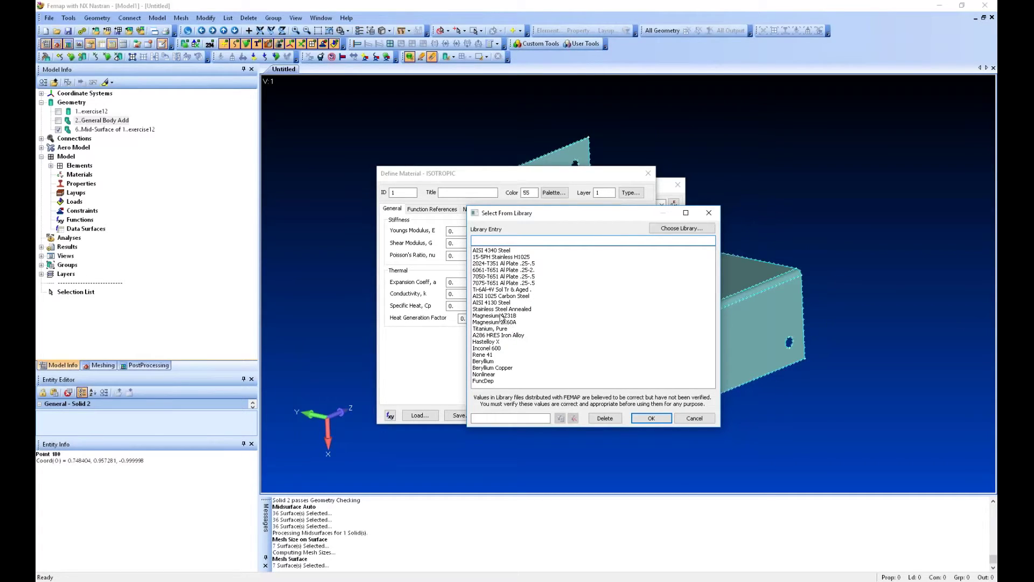
click(492, 270)
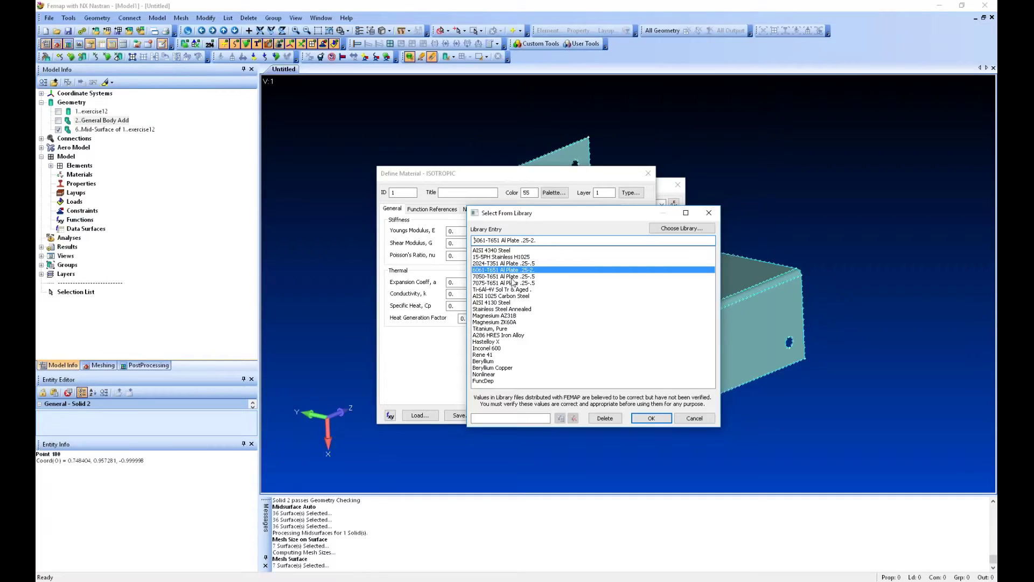
click(651, 418)
click(582, 415)
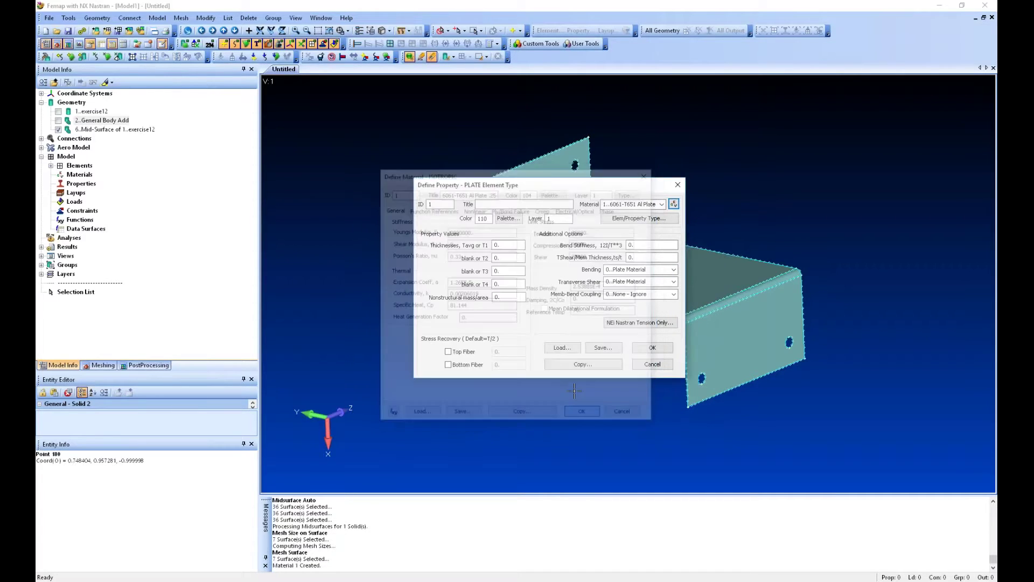
Step: Save plate property 1 with thickness 0.125 and title 6061 - 0.125"
click(510, 246)
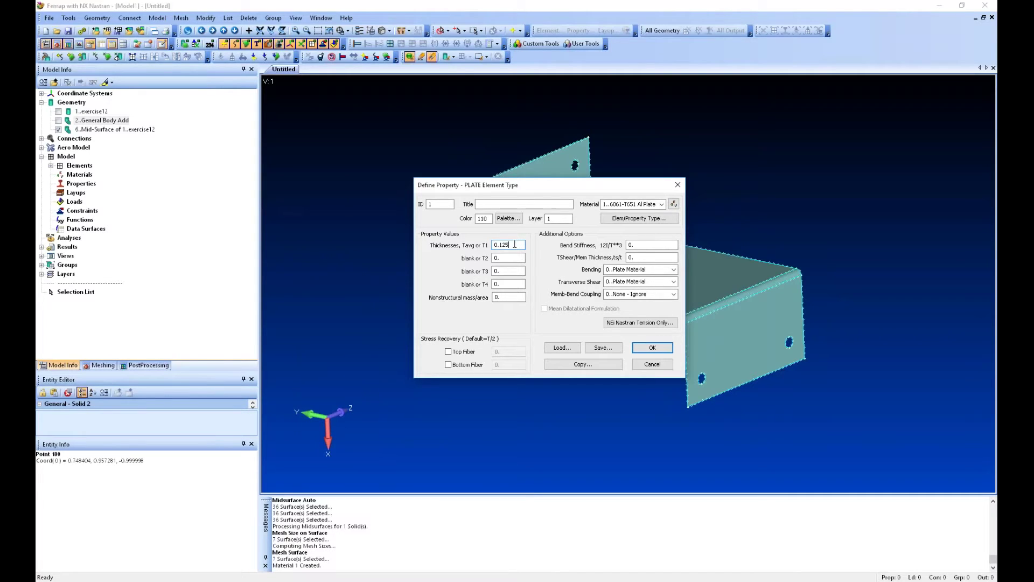
click(500, 205)
drag(531, 203, 467, 199)
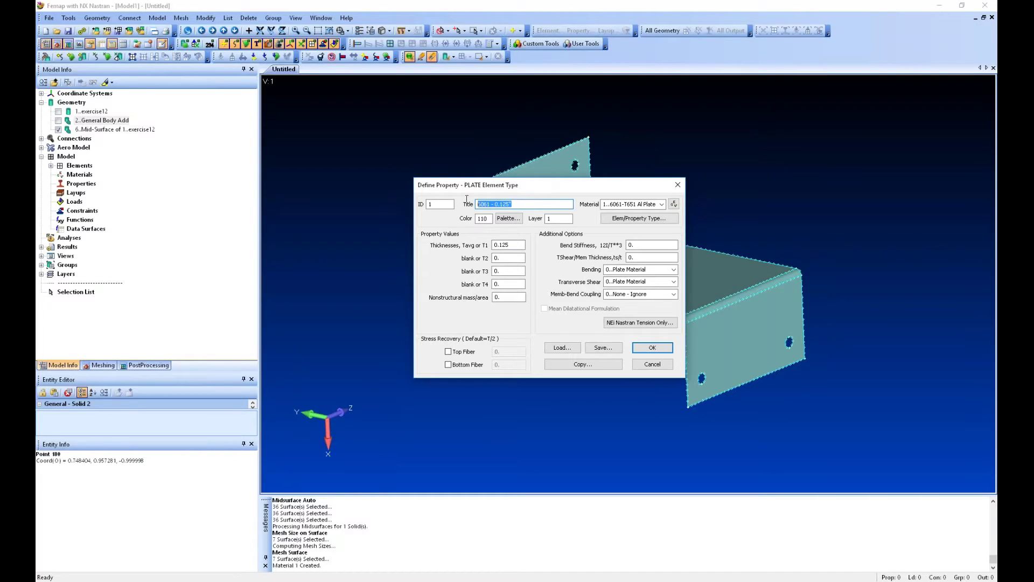
click(652, 347)
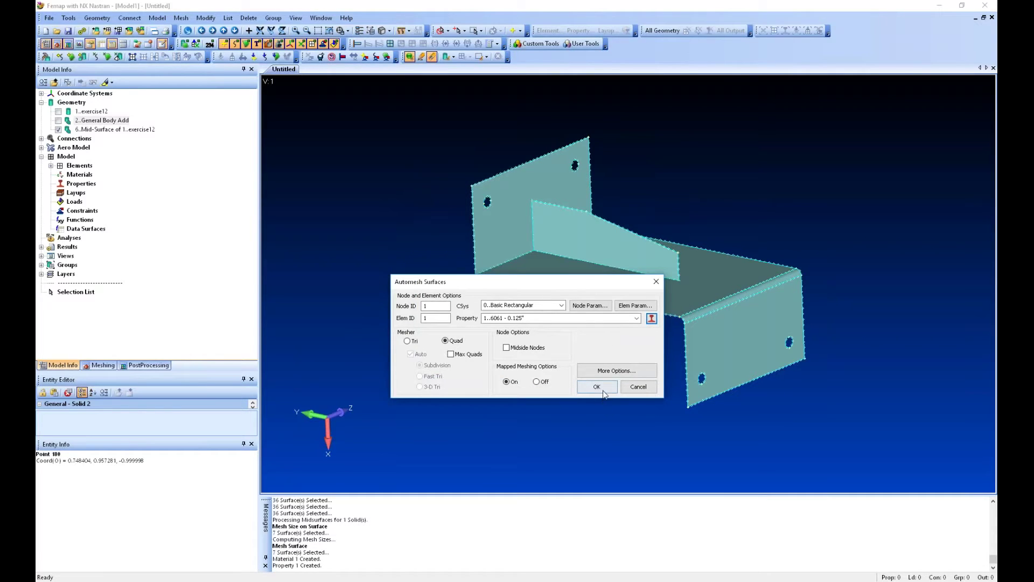
Step: Mesh the surfaces with Quad Edge Layers set to 1, producing 3454 quad plate elements
click(606, 371)
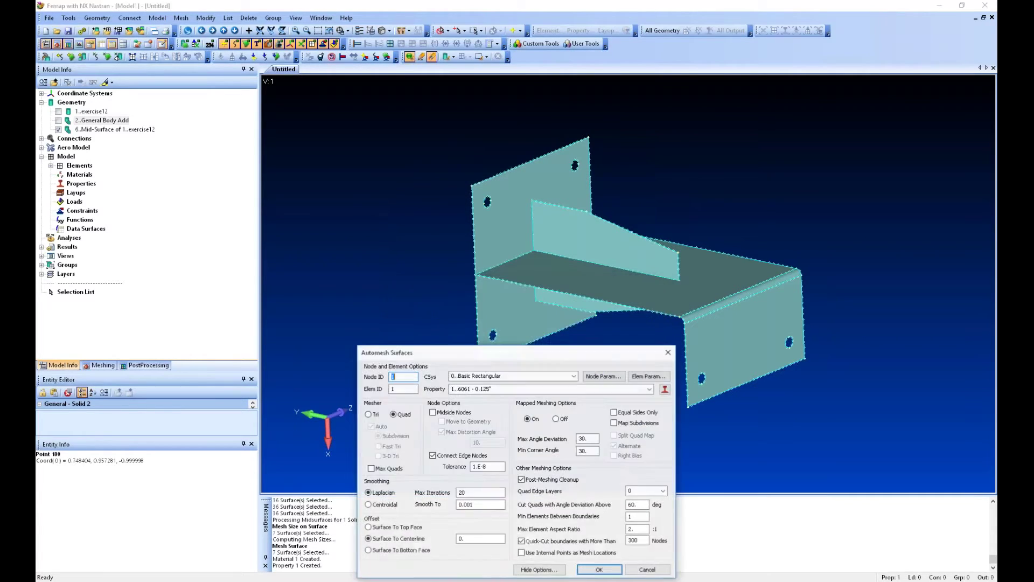
drag(522, 353, 534, 240)
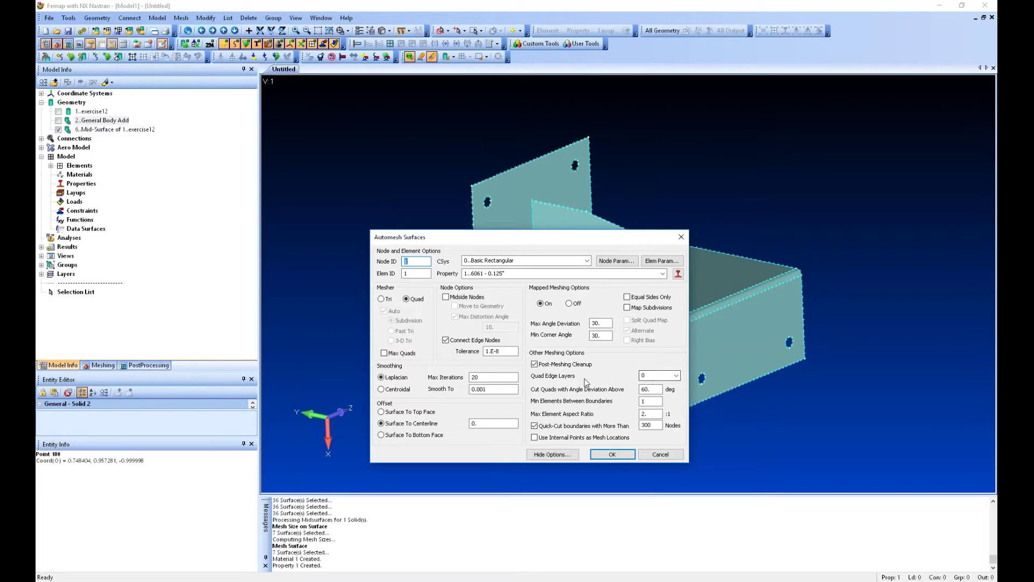
click(677, 379)
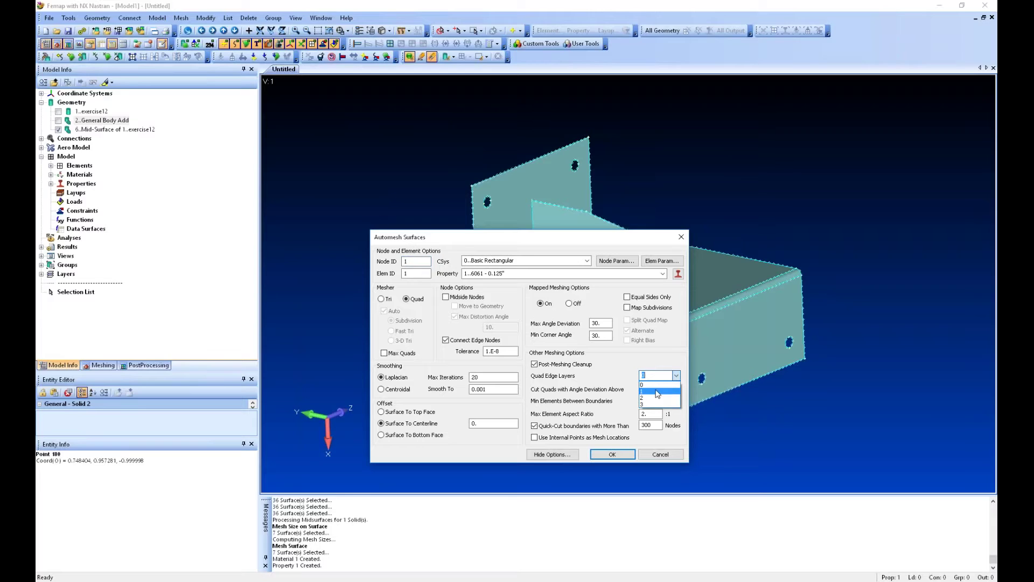
click(658, 391)
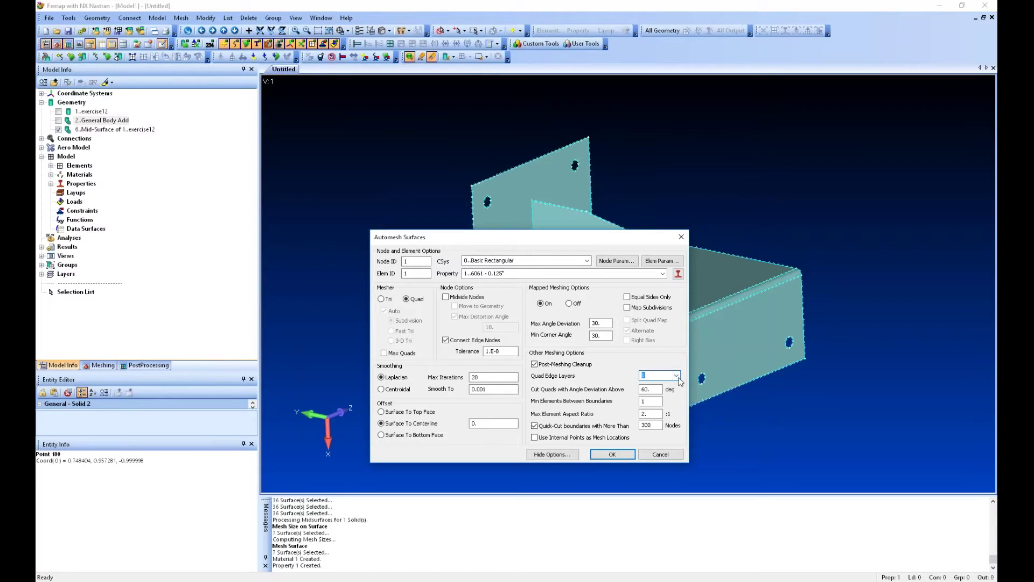
click(611, 453)
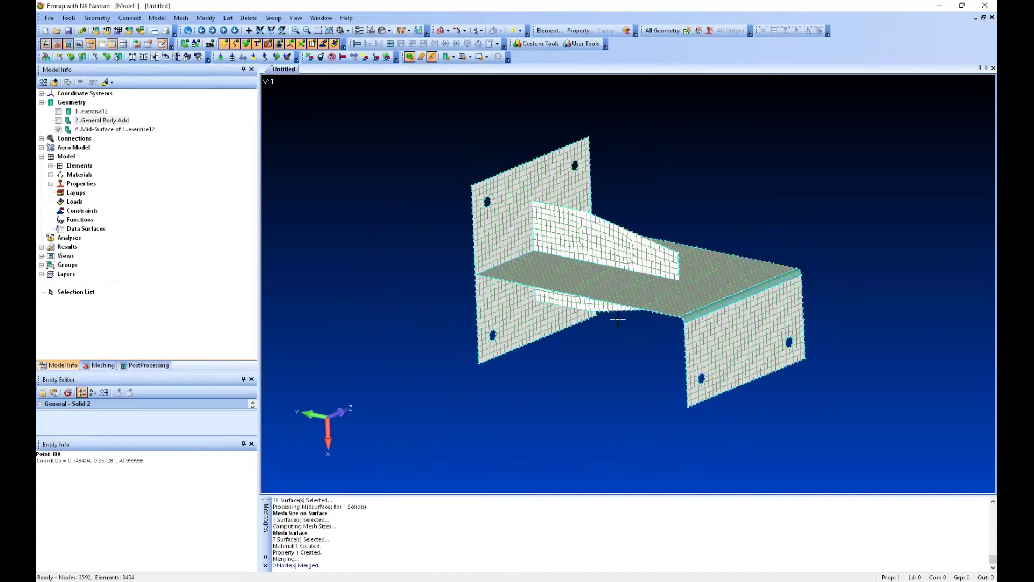
Step: Colour the mesh with Property Colors and rotate the bracket to inspect the blue plates
scroll(618, 320, up, 3)
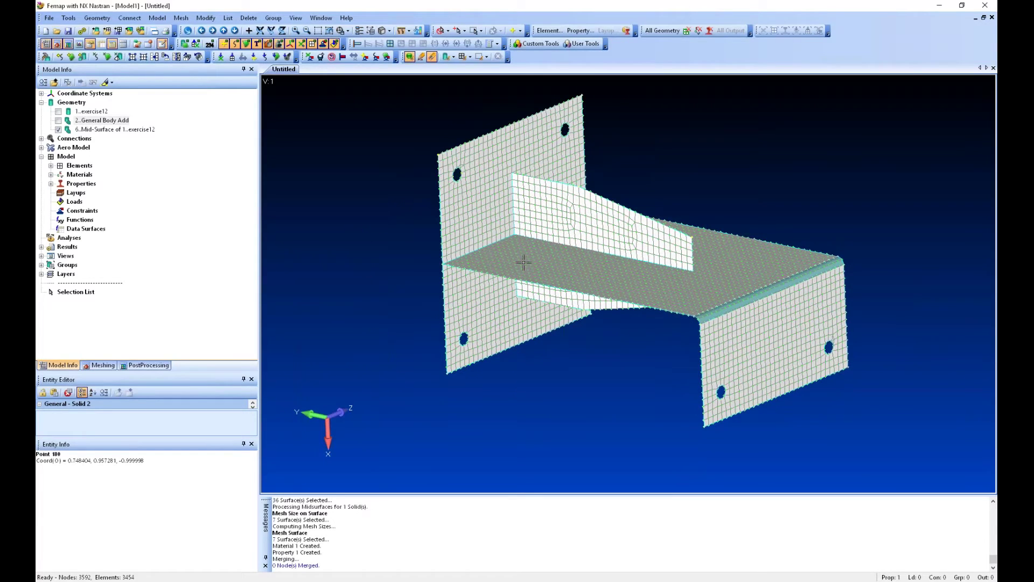
middle_drag(524, 263, 526, 264)
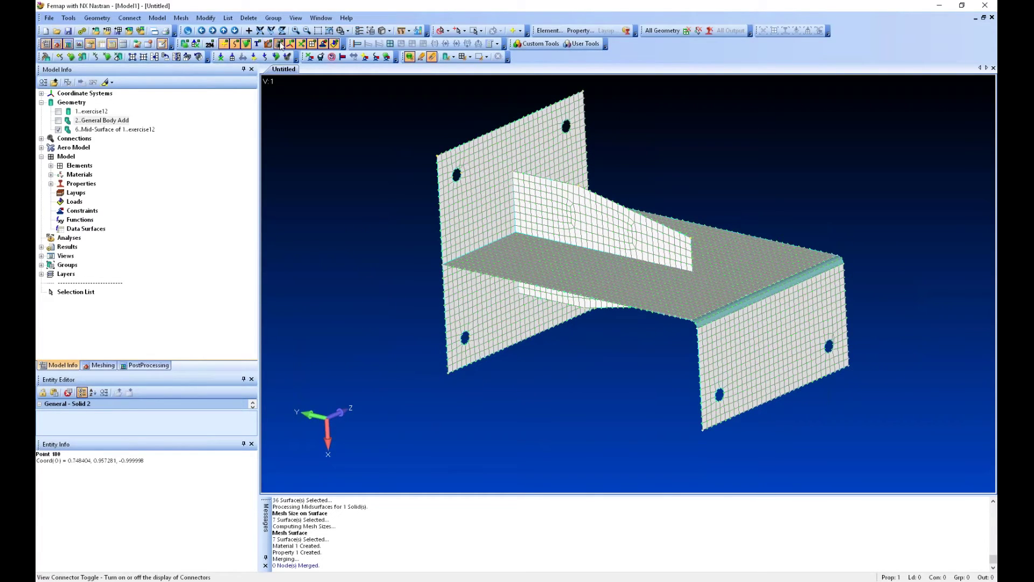
click(302, 44)
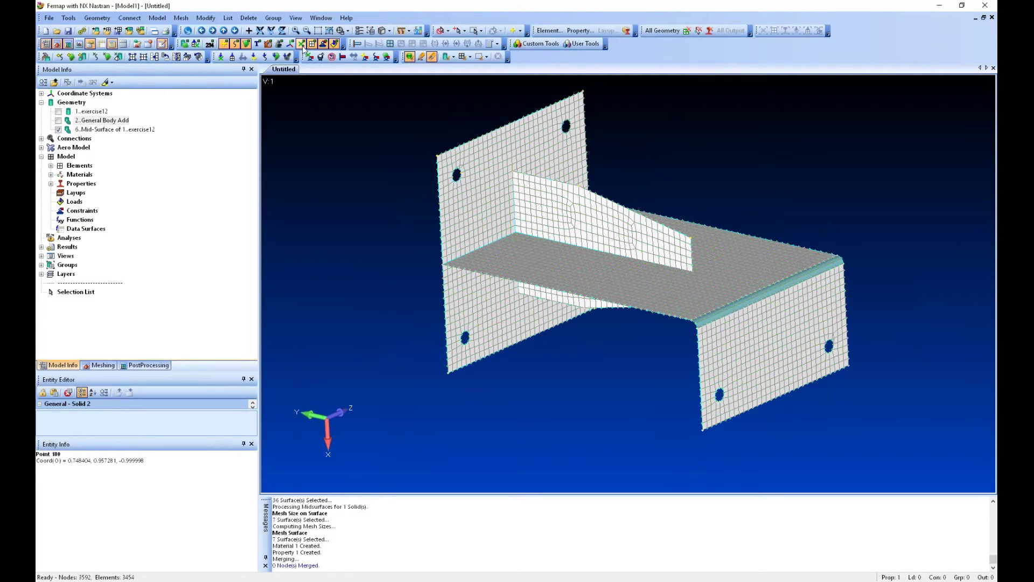
click(389, 31)
mouse_move(431, 179)
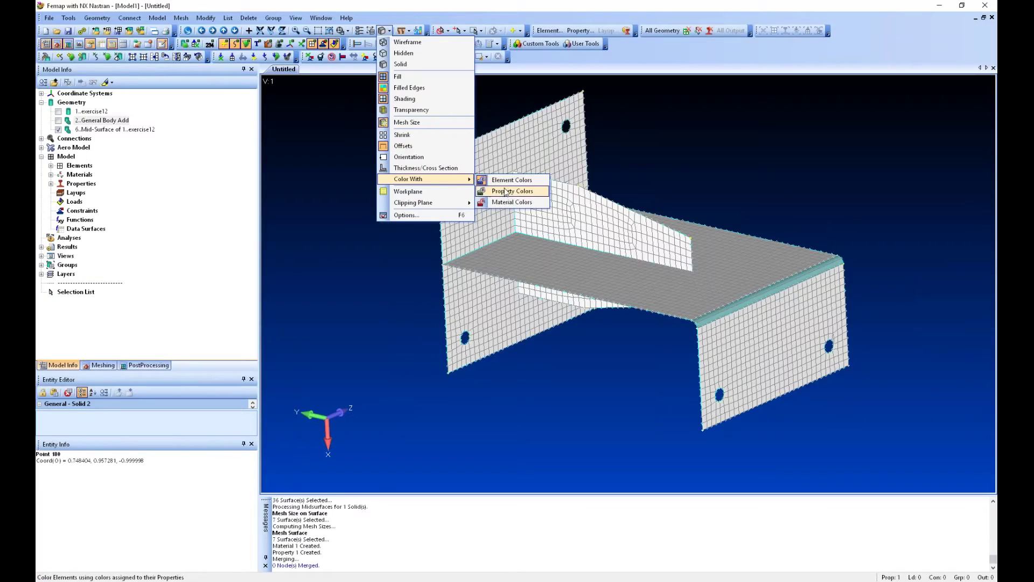
click(504, 192)
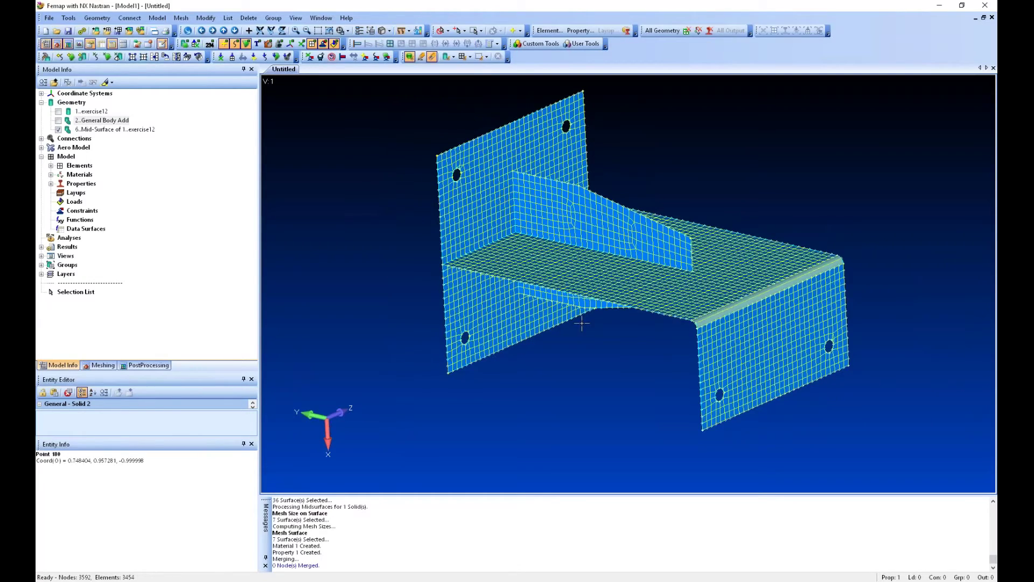
middle_drag(593, 331, 614, 323)
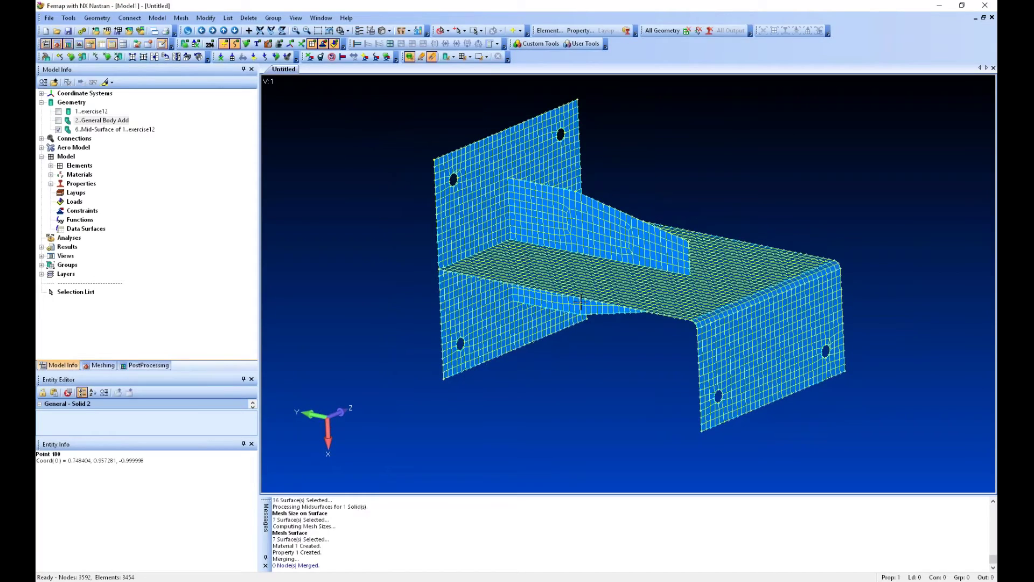
middle_drag(584, 269, 512, 243)
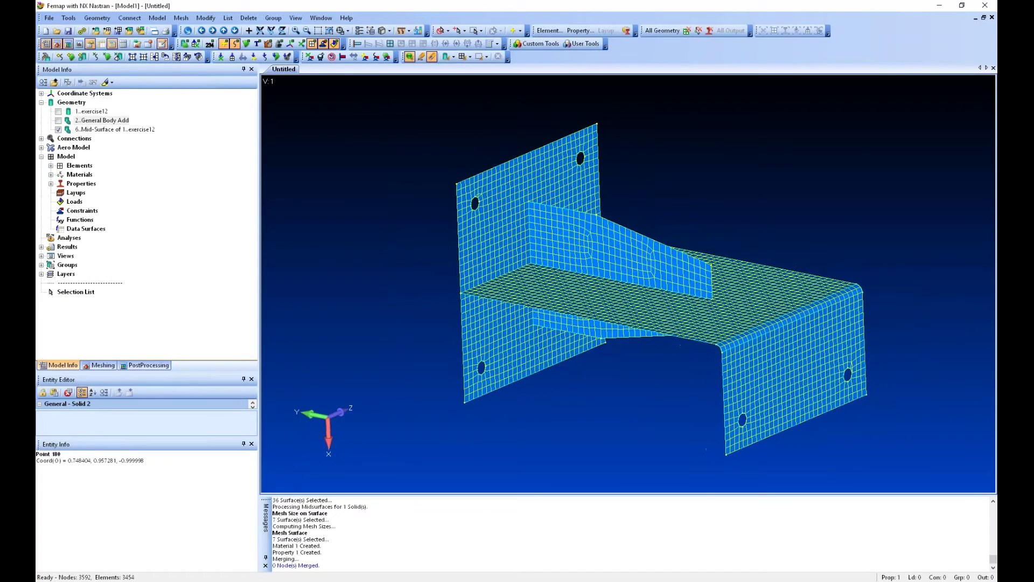
middle_drag(524, 237, 563, 265)
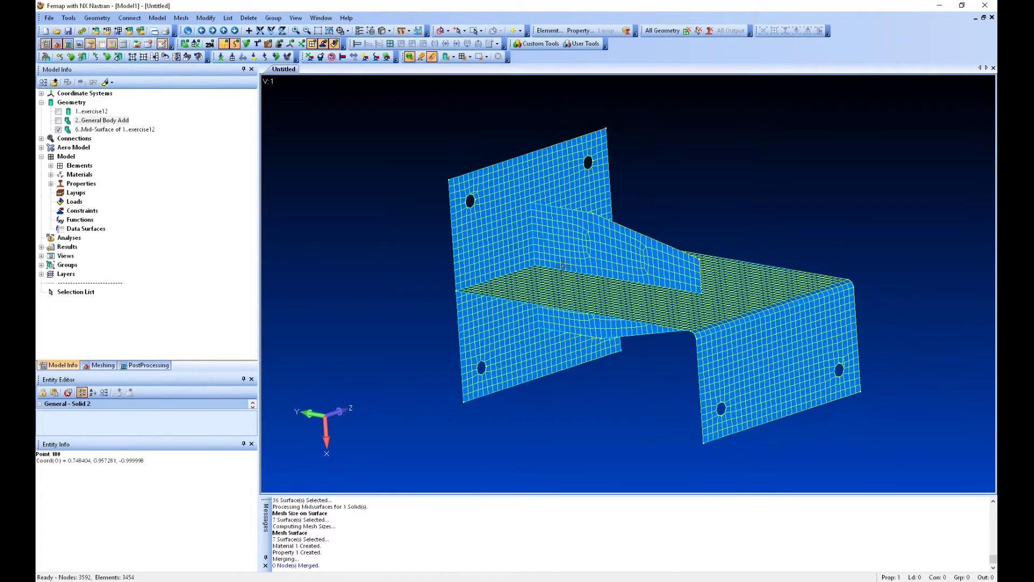
Step: Set view labels to 14pt font drawn in view colour with erased background
key(F6)
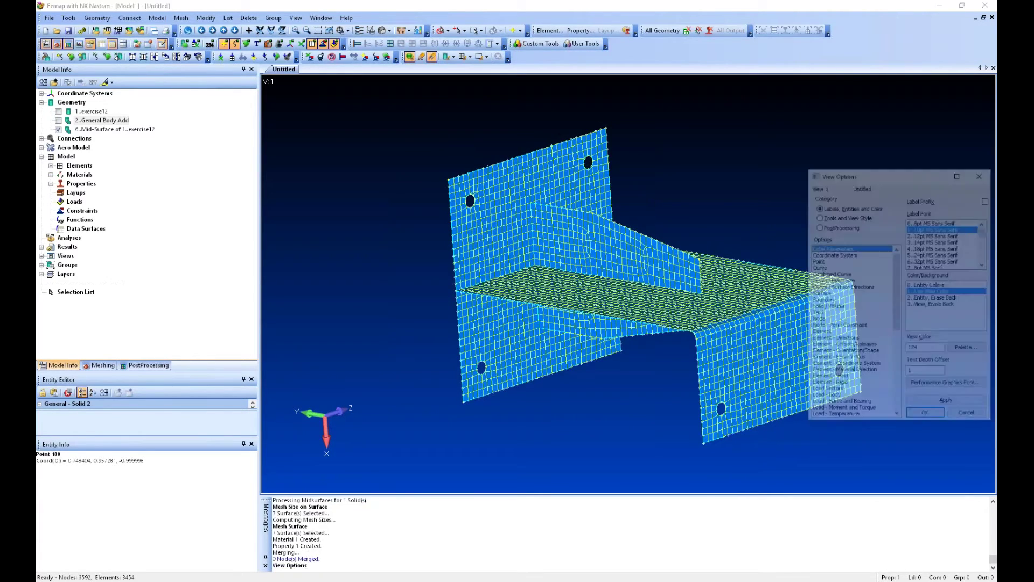
drag(832, 176, 620, 173)
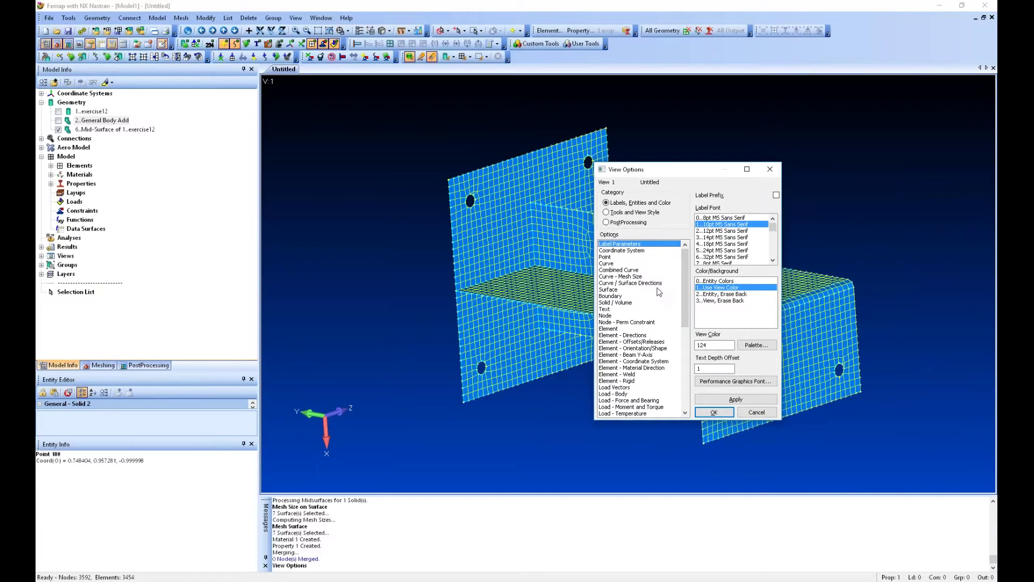
click(712, 237)
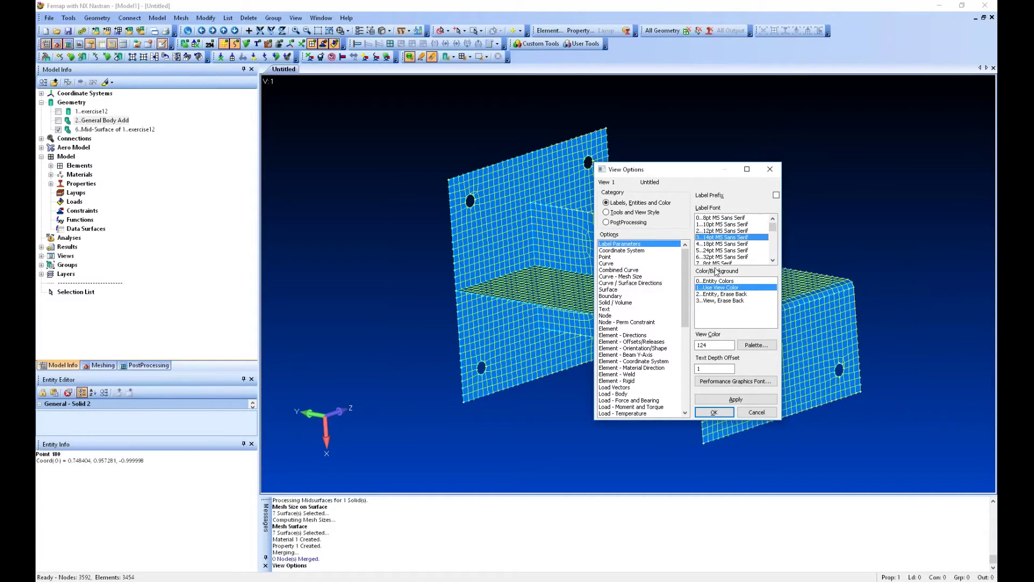
click(722, 300)
click(735, 400)
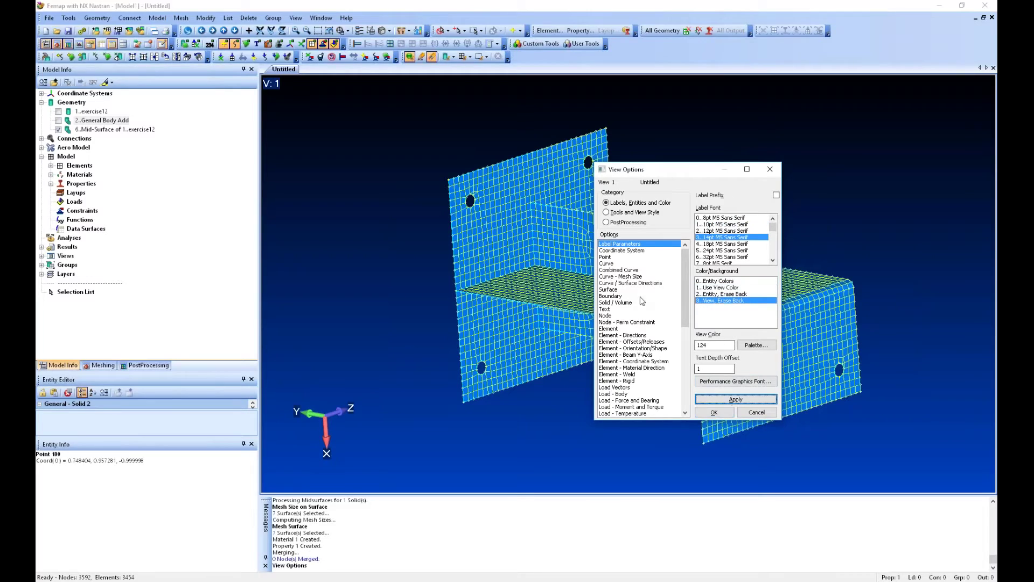
Step: Draw filled element edges in black view colour, then view the bracket from above
click(624, 213)
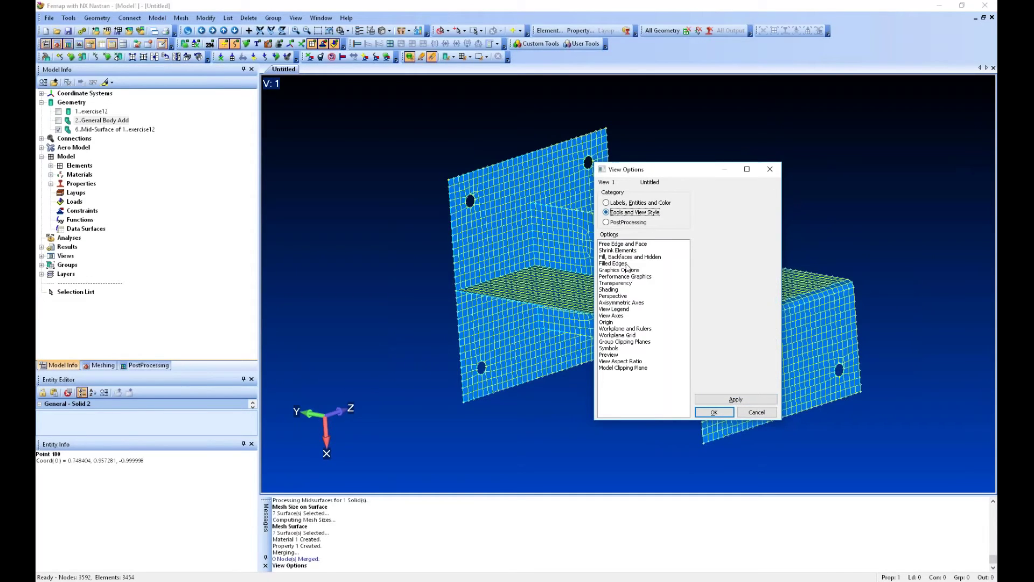
click(625, 264)
click(718, 288)
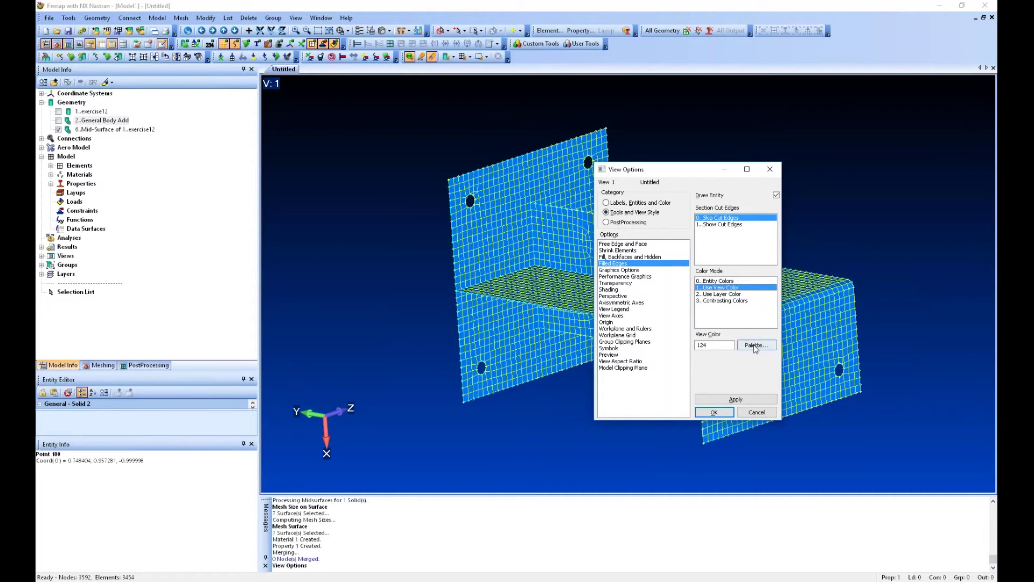
click(756, 345)
click(396, 232)
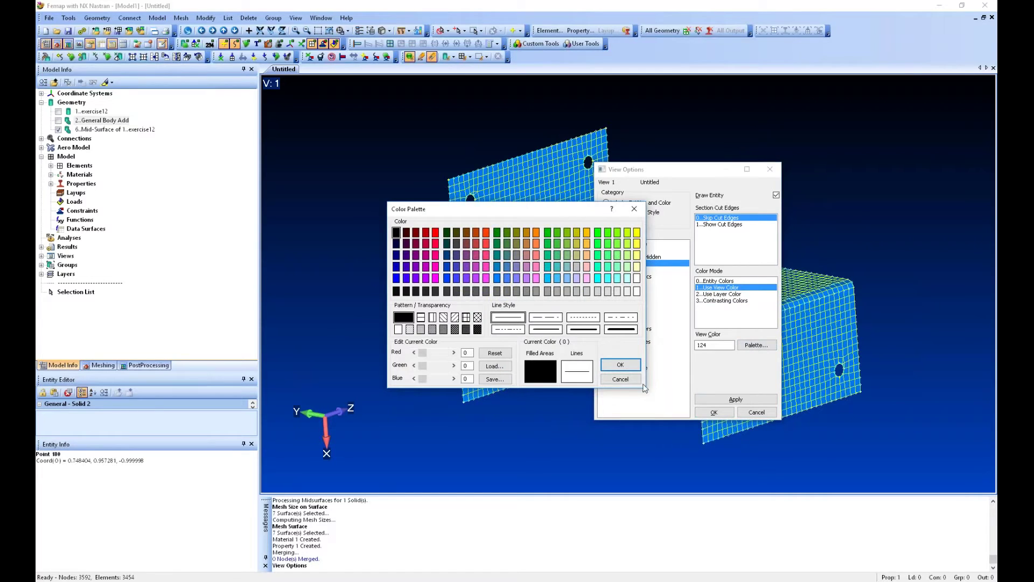
click(620, 364)
click(702, 399)
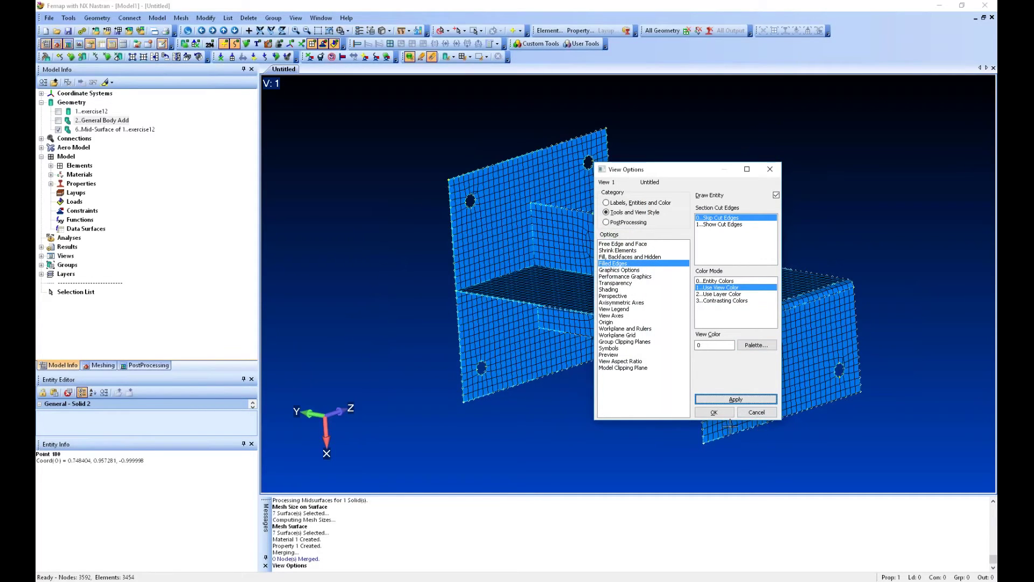
click(715, 412)
middle_drag(714, 412, 681, 328)
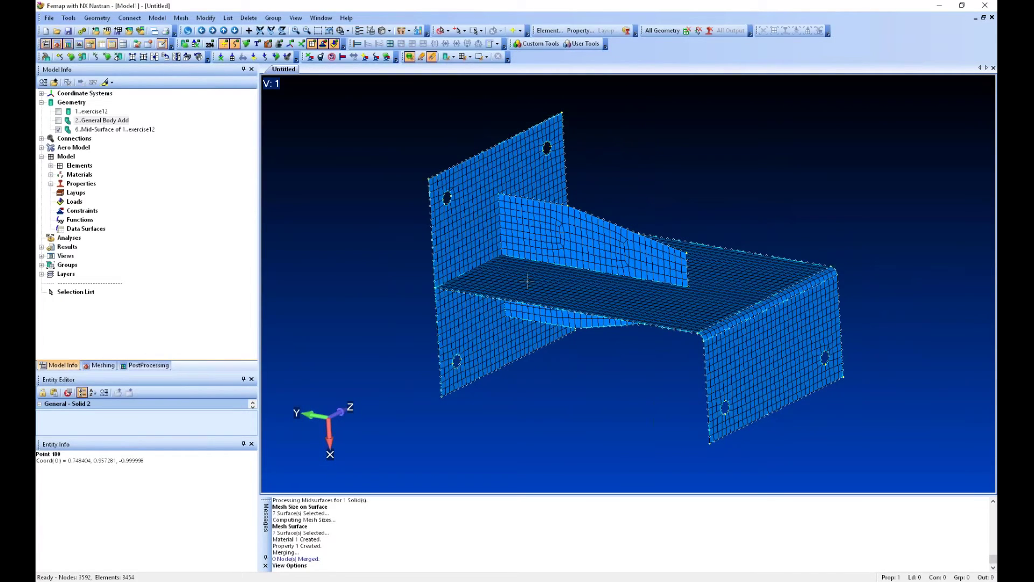
Step: Start updating element property IDs, selecting elements on base plate surface 84
click(206, 18)
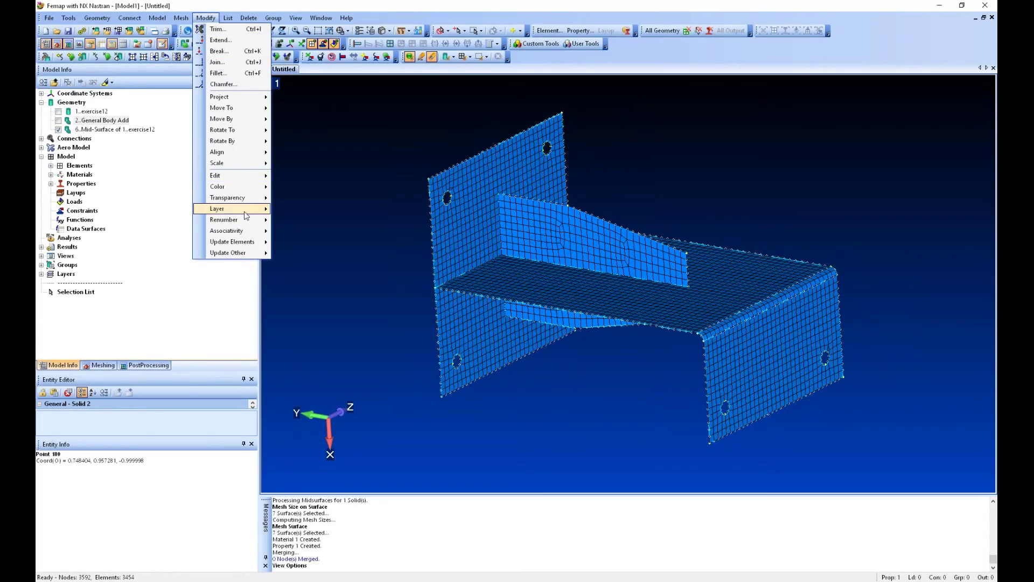
mouse_move(245, 242)
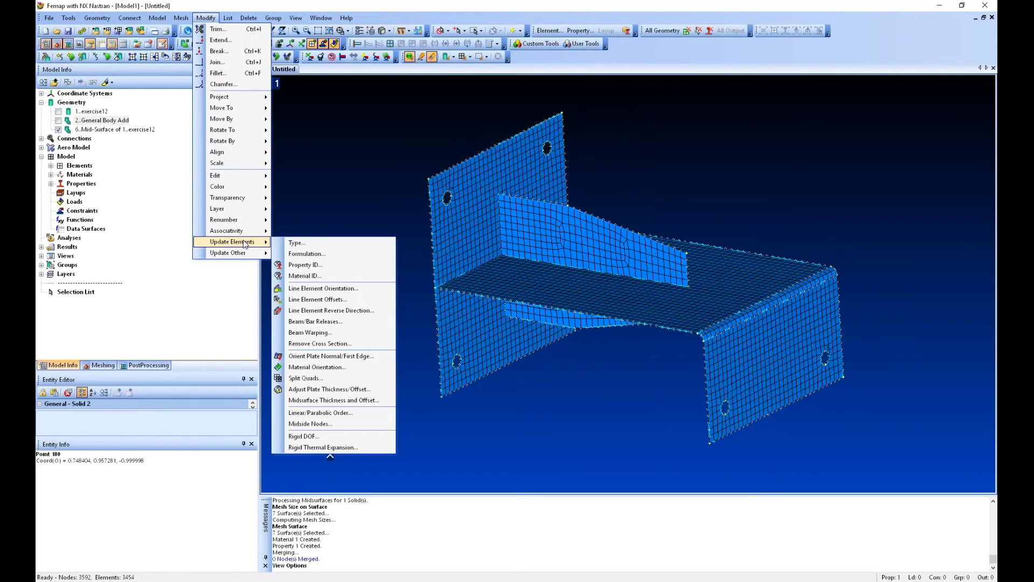
click(332, 265)
drag(536, 520, 534, 417)
click(610, 467)
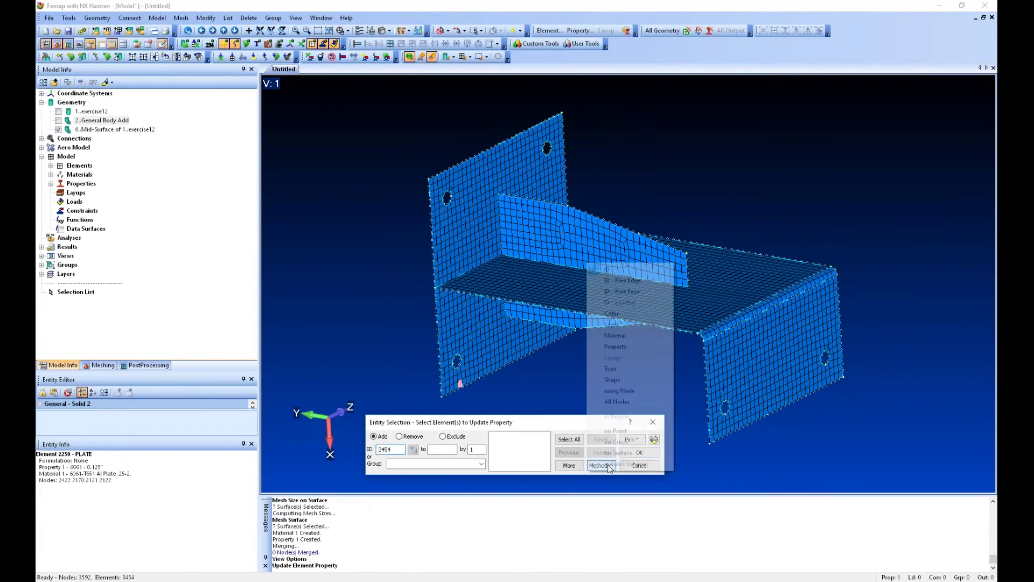
click(612, 453)
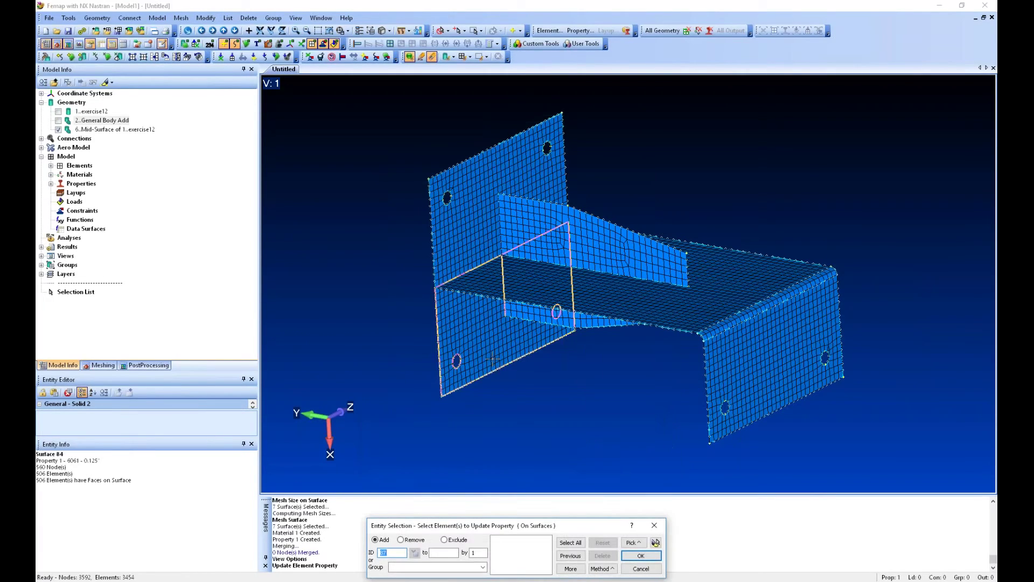
click(517, 334)
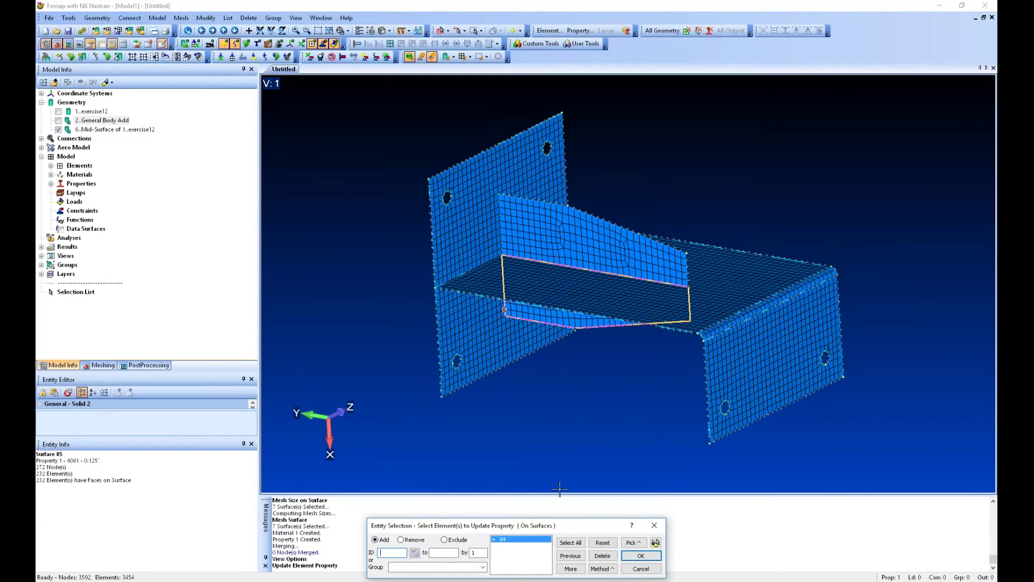
click(656, 542)
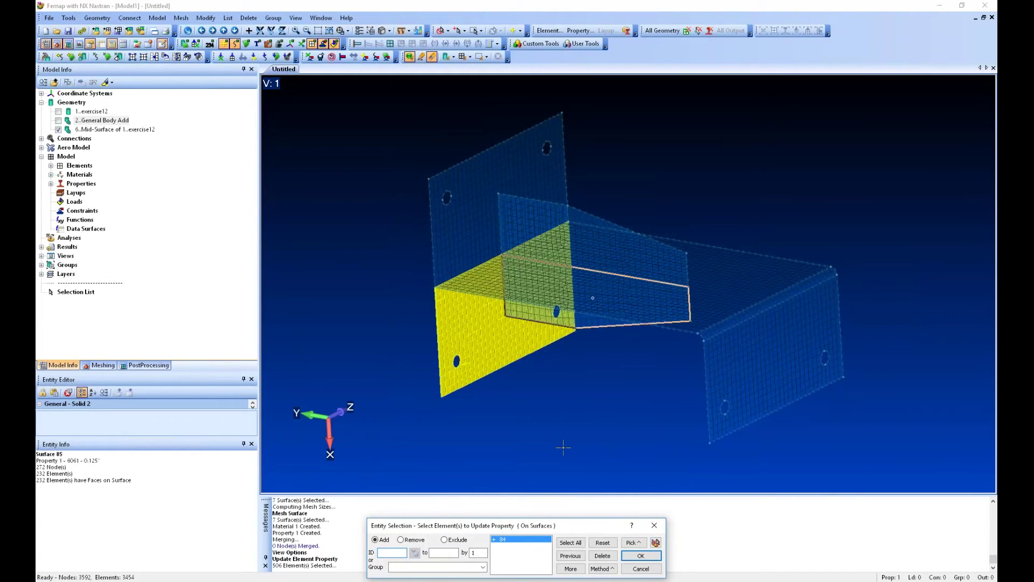
Step: Confirm the 506 selected elements (1979–2484) with the picking method reset to ID
drag(579, 527, 560, 452)
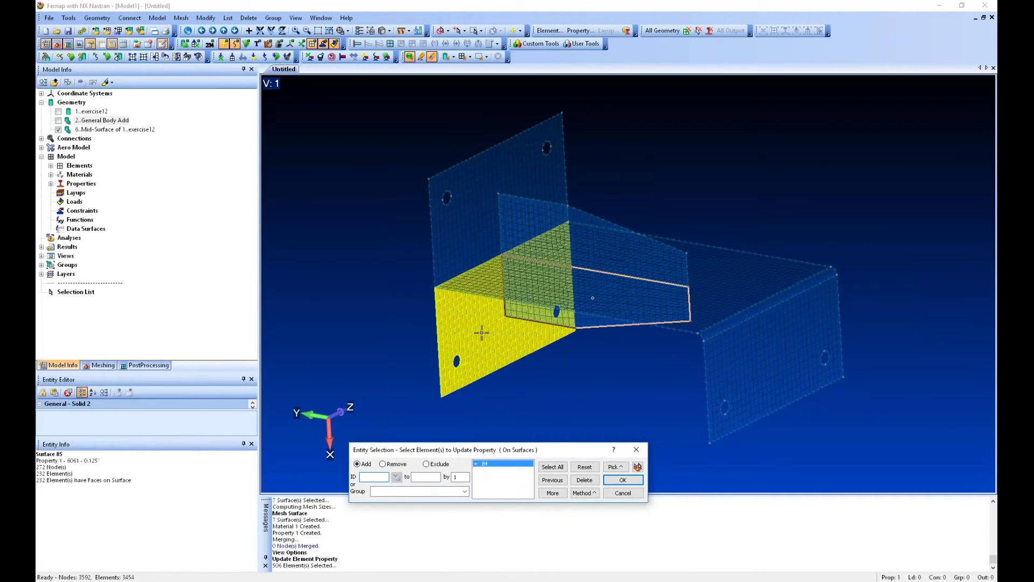
click(617, 467)
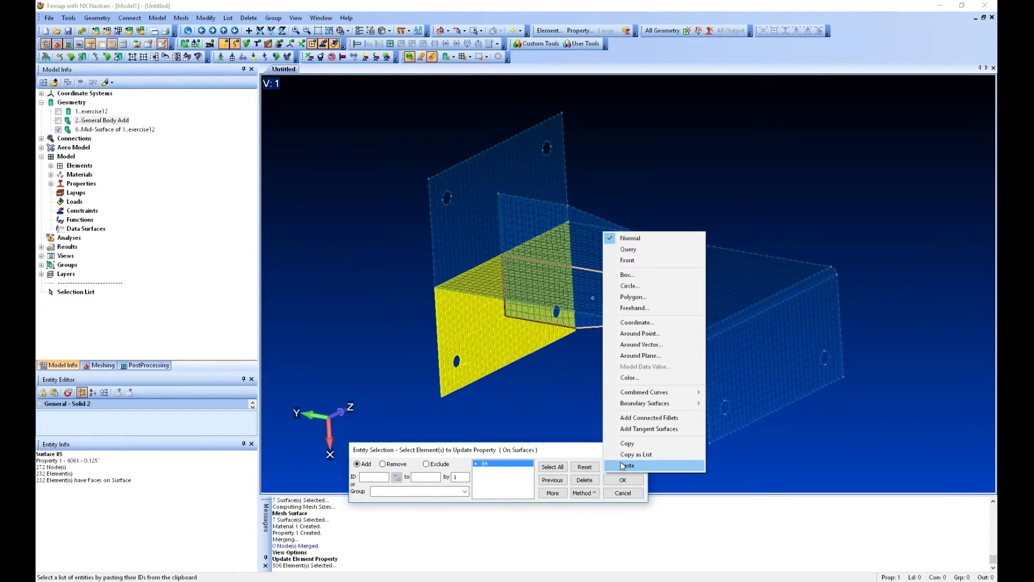
click(589, 449)
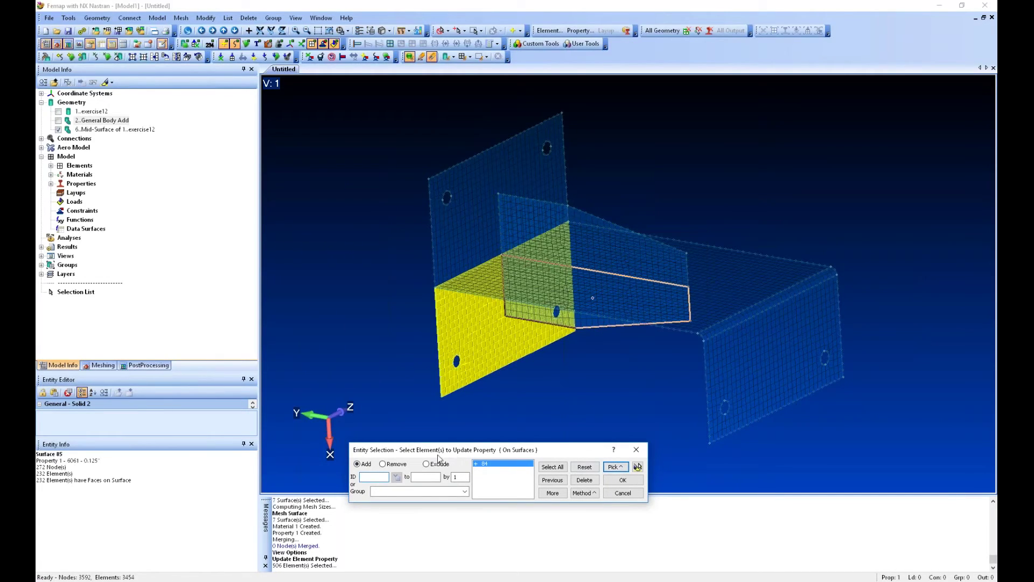
click(582, 492)
click(598, 299)
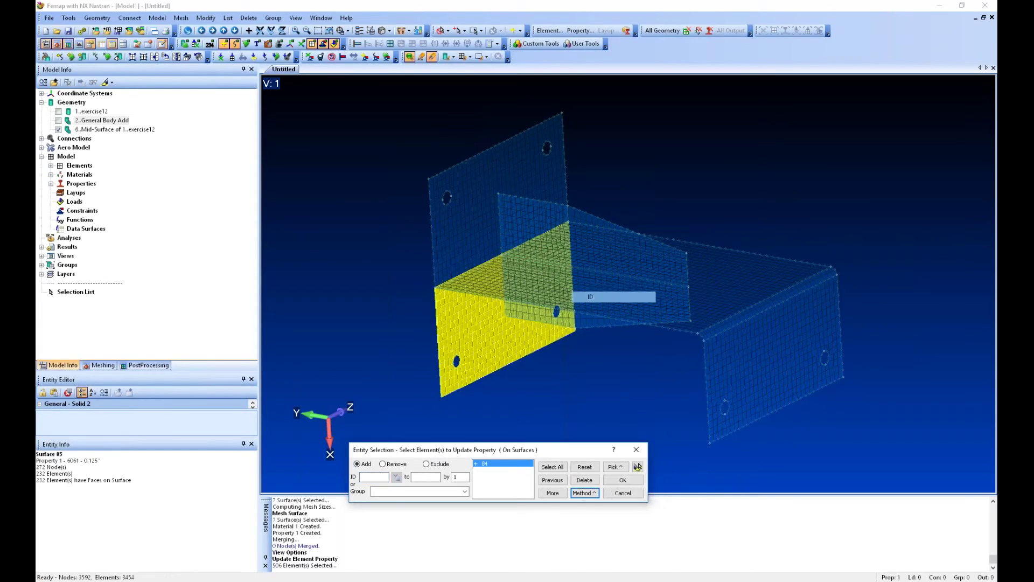
click(622, 480)
Step: Pick the base plate elements by Adjacent Faces with face tolerance 20, totalling 1012
click(644, 445)
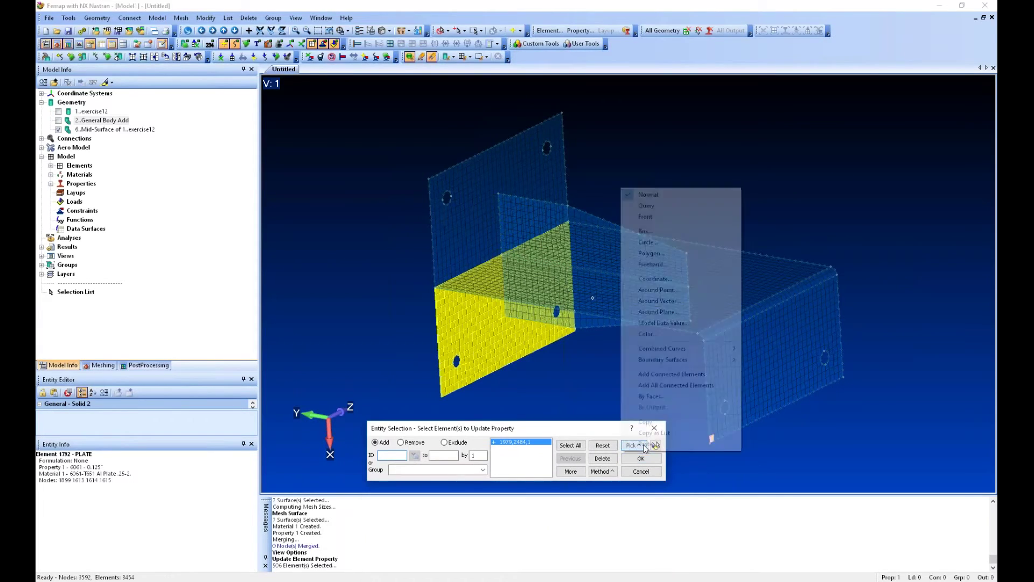
click(654, 396)
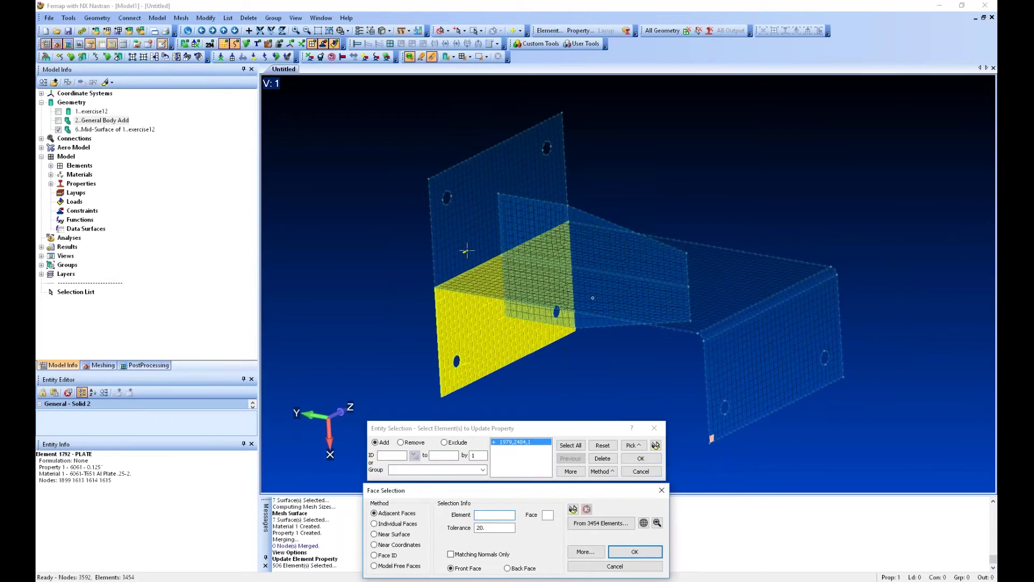
scroll(467, 251, up, 5)
drag(526, 491, 632, 325)
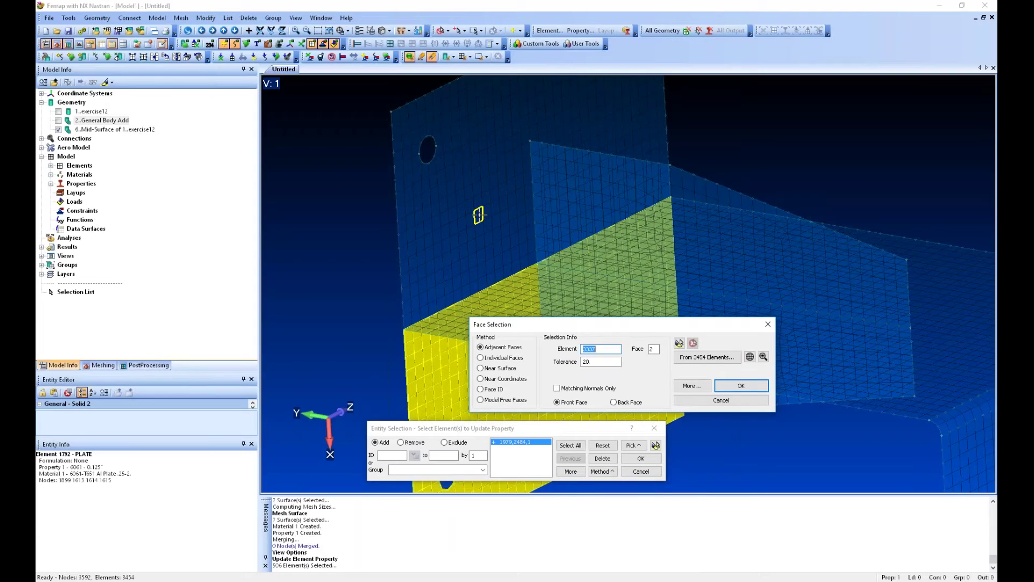
drag(592, 363, 580, 363)
click(689, 386)
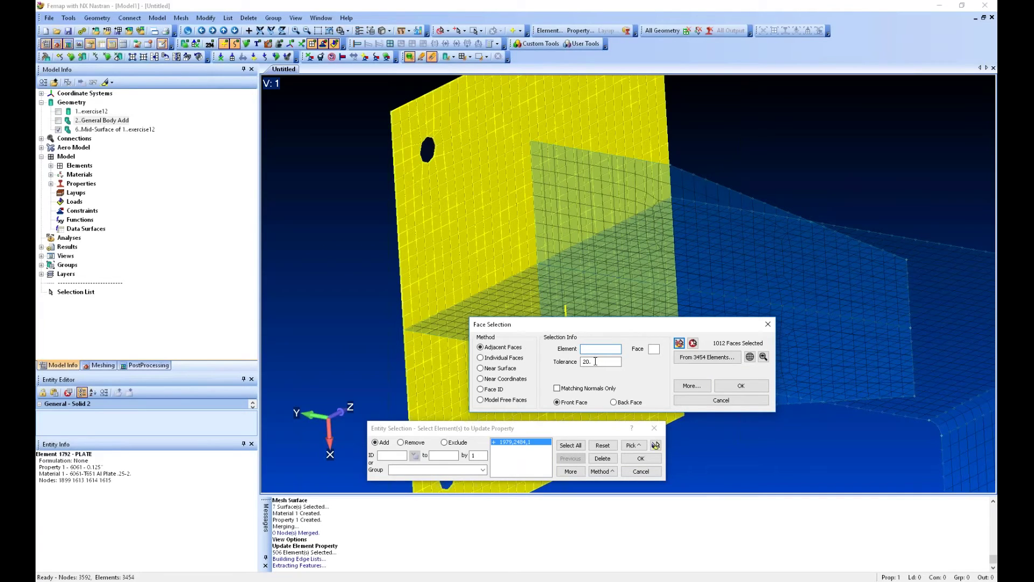
double_click(593, 362)
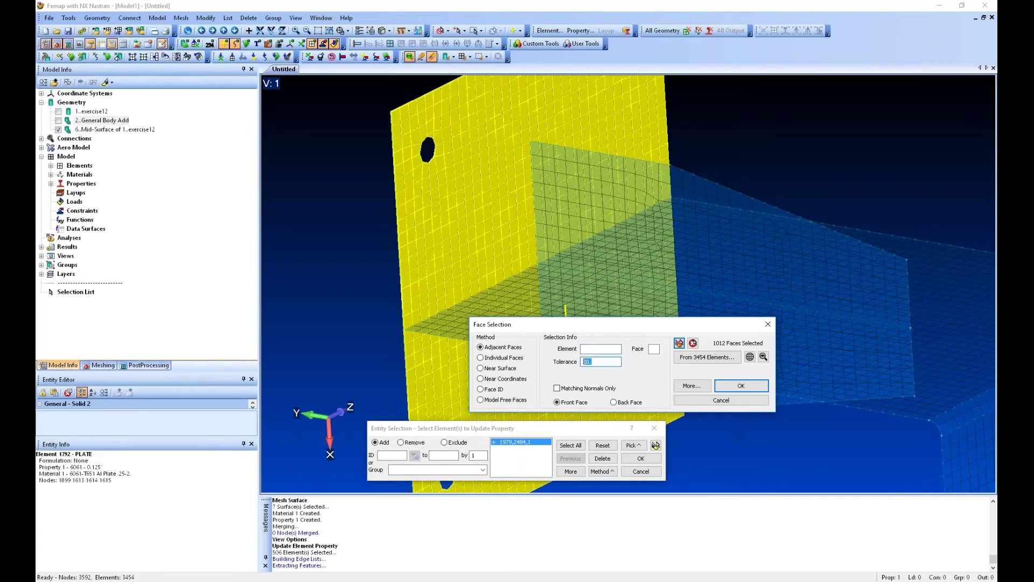
click(733, 389)
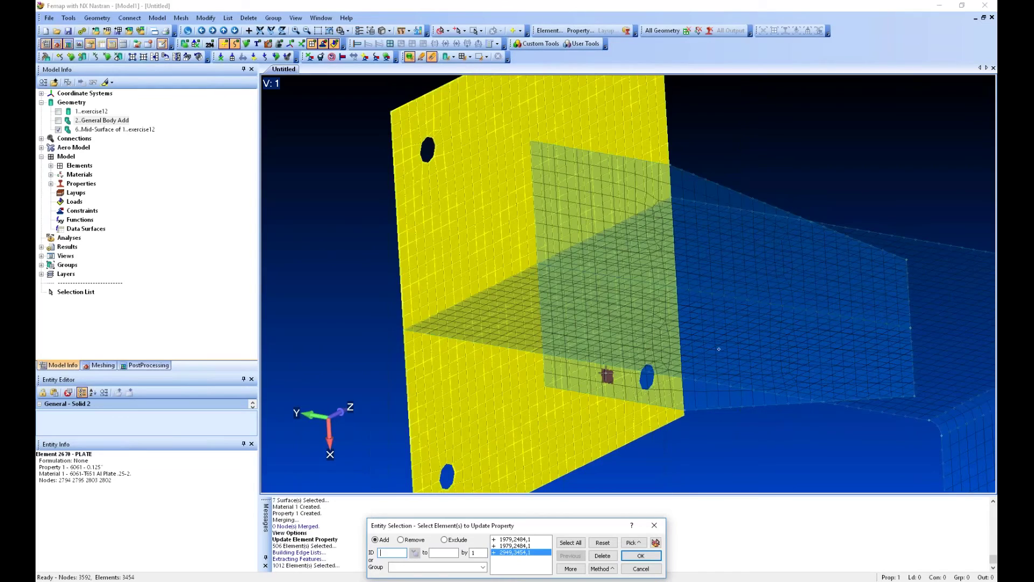
Step: Confirm the 1012 selected elements so Select Property for Update appears
scroll(606, 376, down, 5)
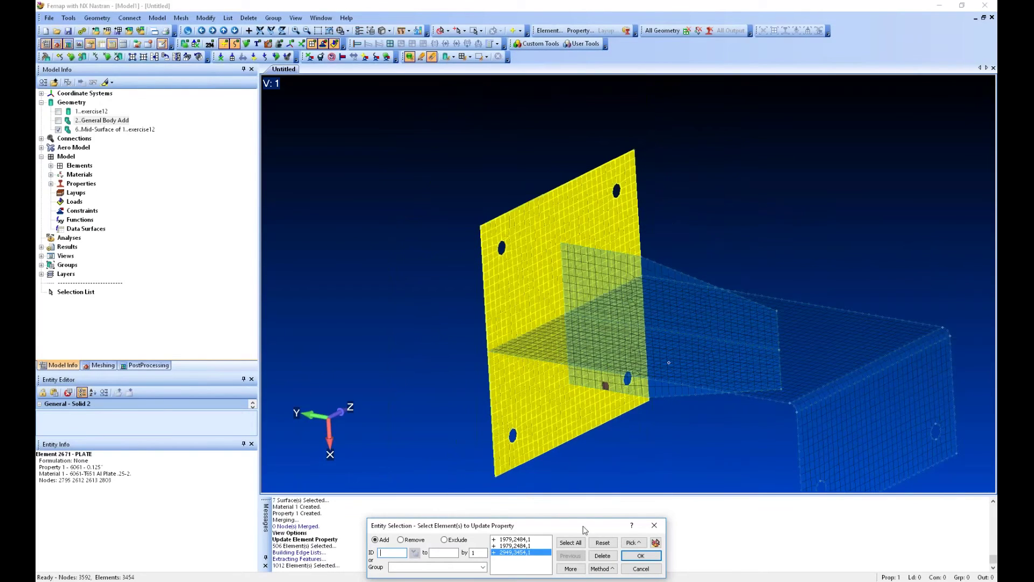
drag(584, 531, 616, 475)
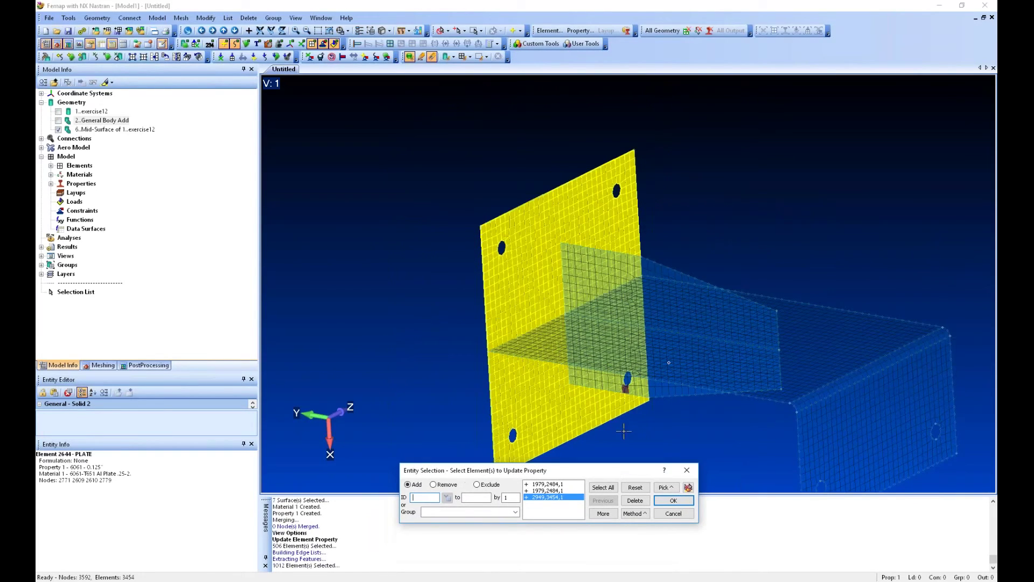
click(671, 502)
Step: Create plate property 2, 6061 - 0.25", with 0.25 thickness and purple colour 107
drag(518, 487, 613, 431)
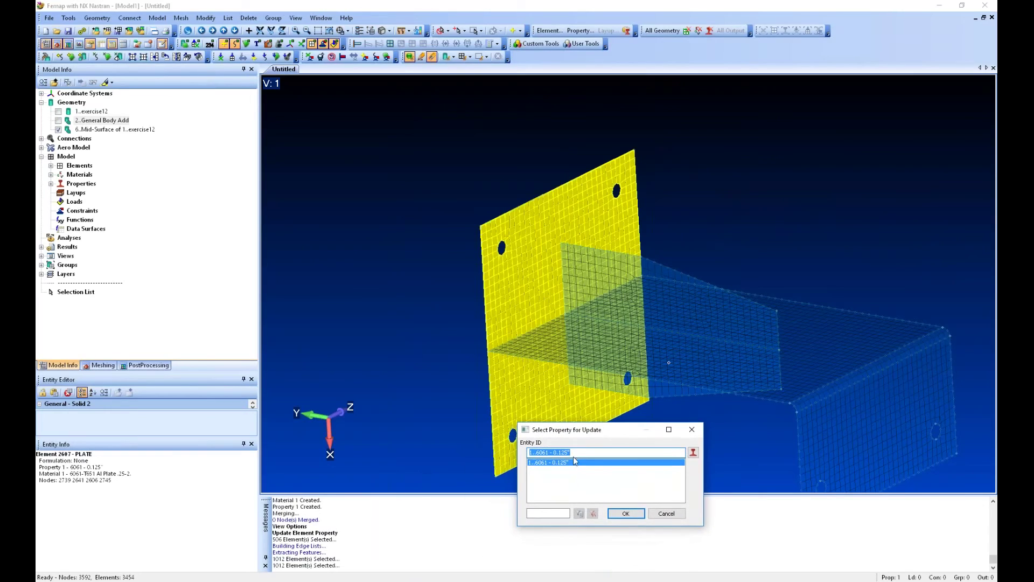
click(693, 453)
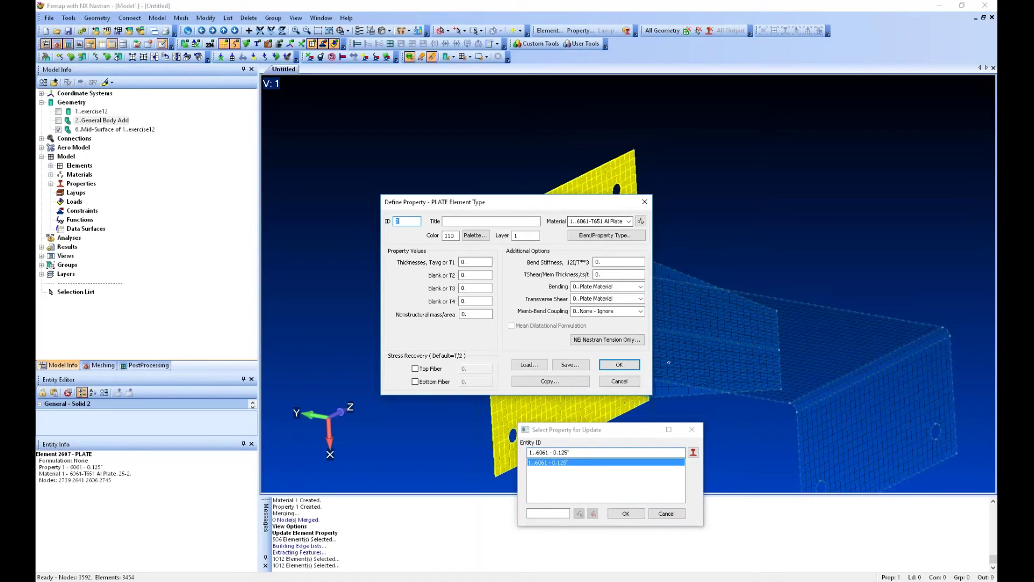
click(481, 261)
text(25)
click(463, 222)
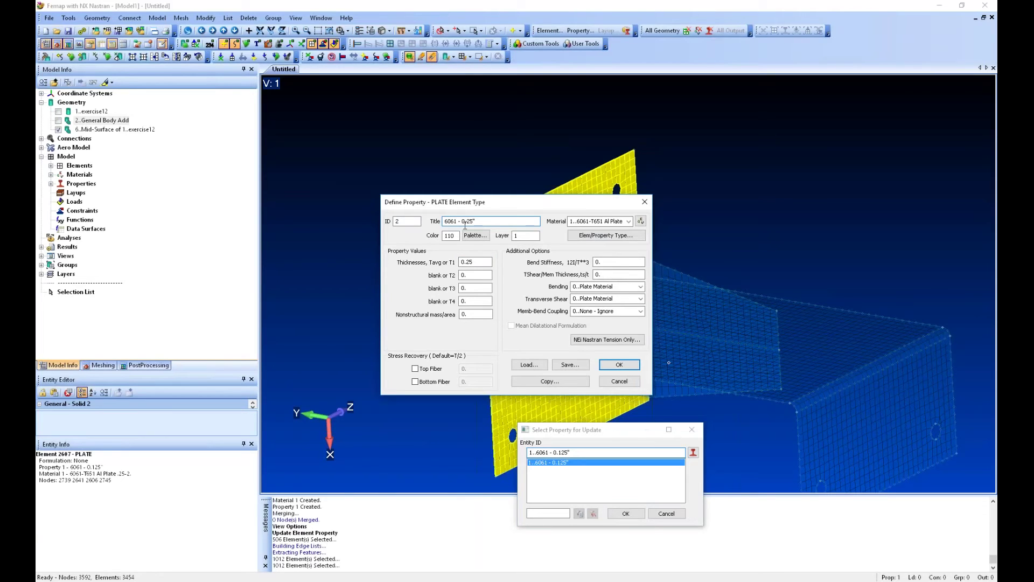
click(475, 236)
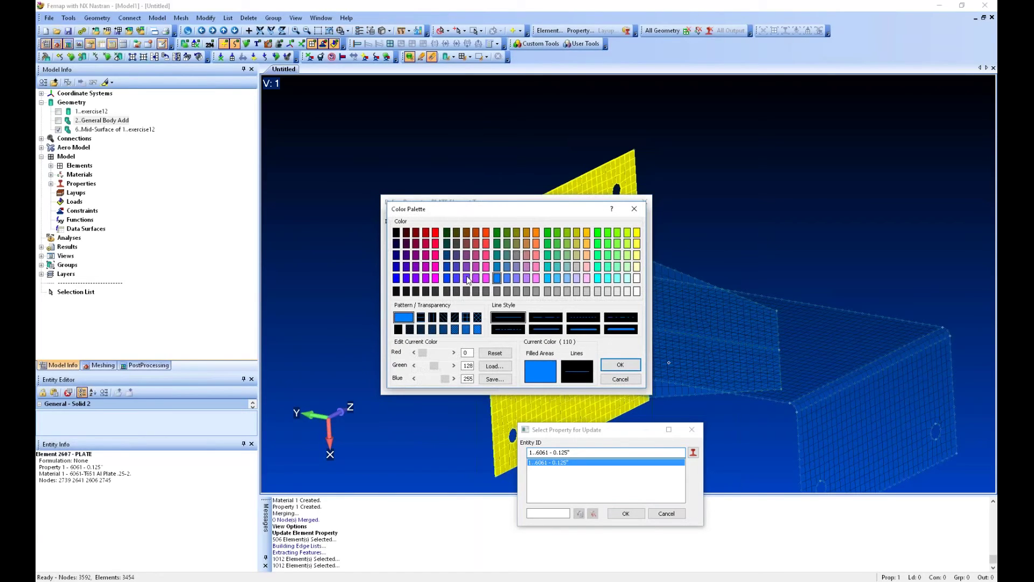
click(467, 278)
click(620, 366)
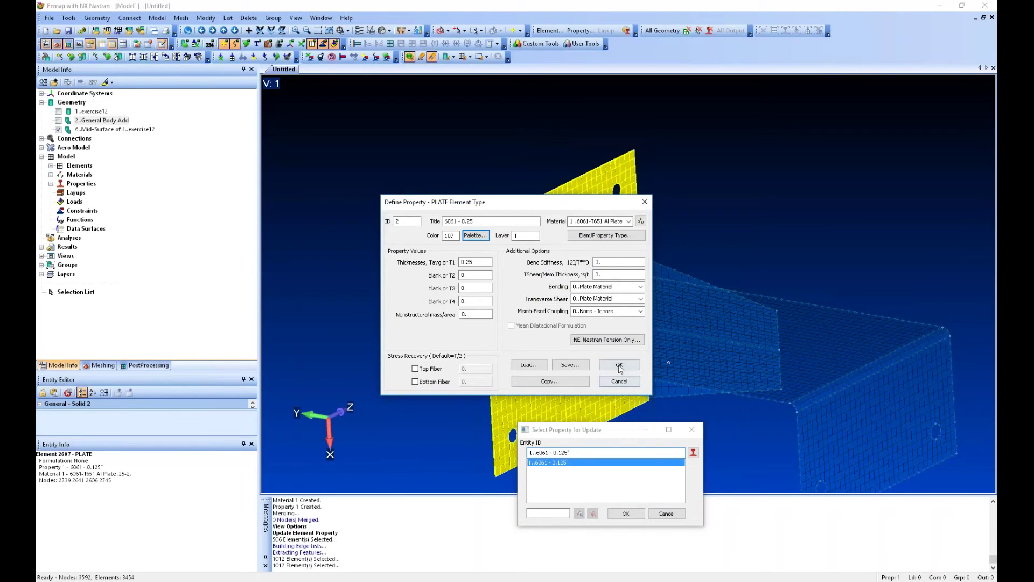
click(620, 365)
Step: Assign the new property to the base plate elements and preview Thickness/Cross Section display
click(628, 513)
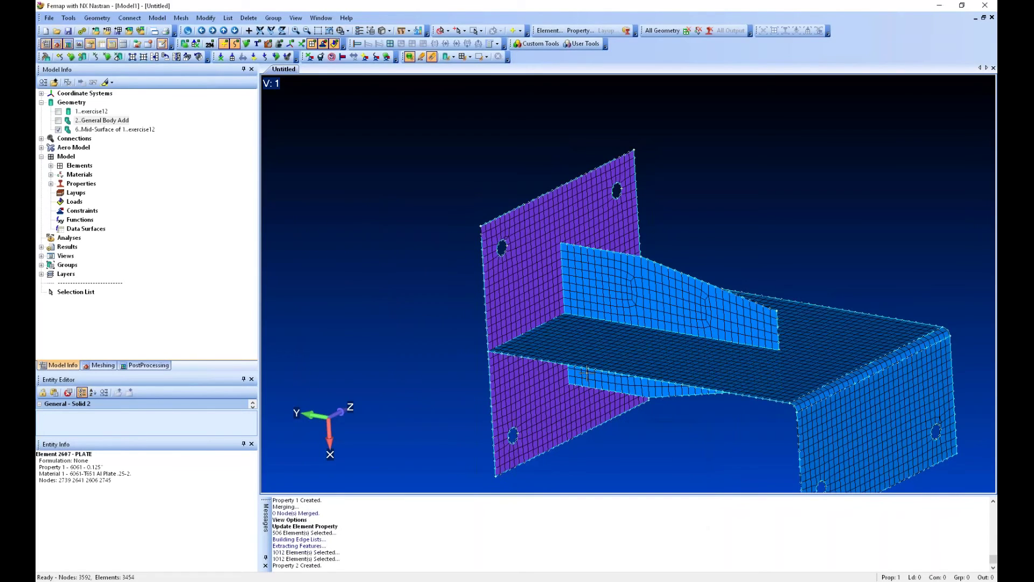
middle_drag(745, 379, 675, 337)
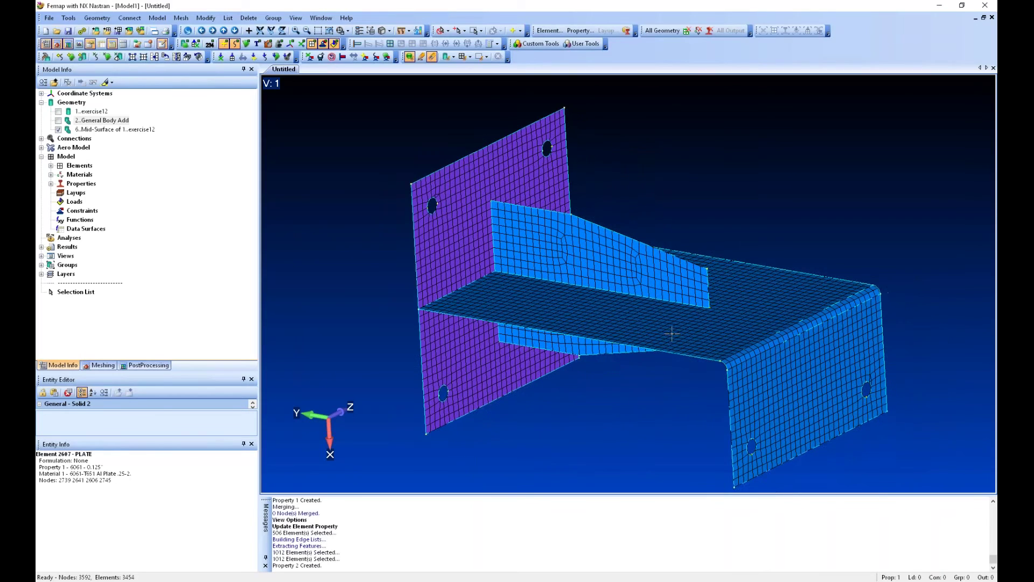
click(386, 31)
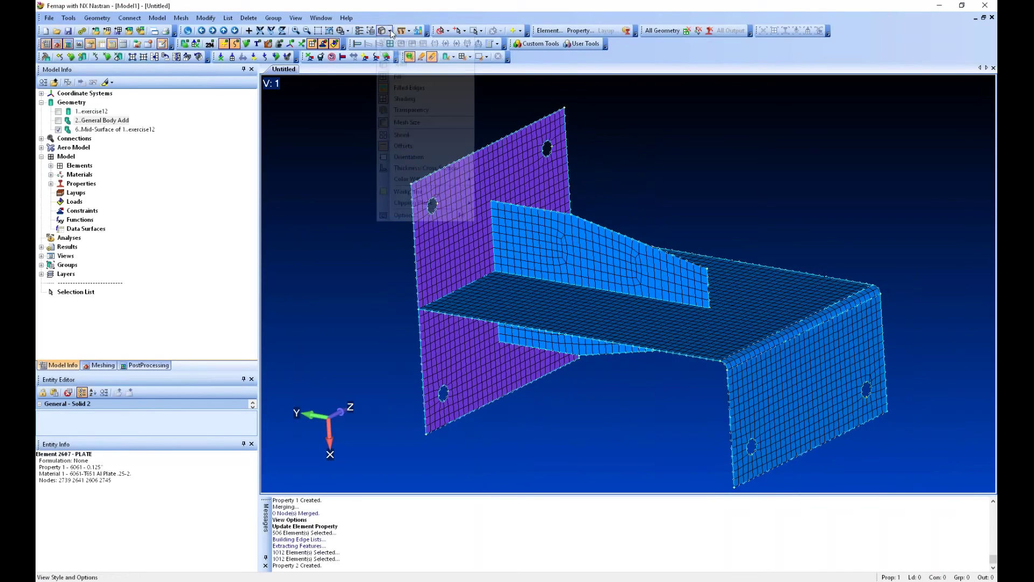
click(427, 167)
middle_drag(692, 315, 667, 292)
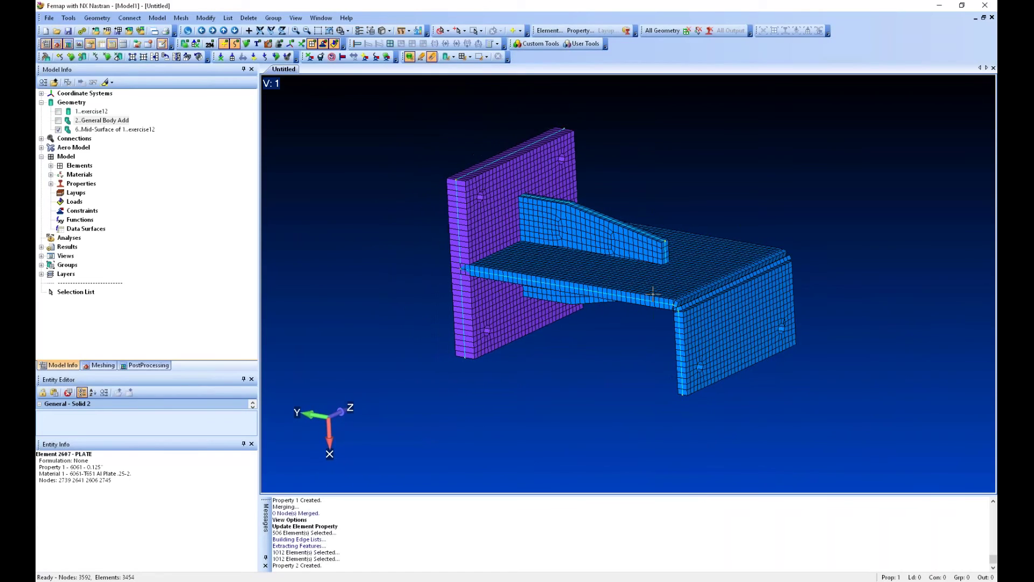
Step: Show the Meshing Toolbox and turn Thickness/Cross Section display back off
click(100, 365)
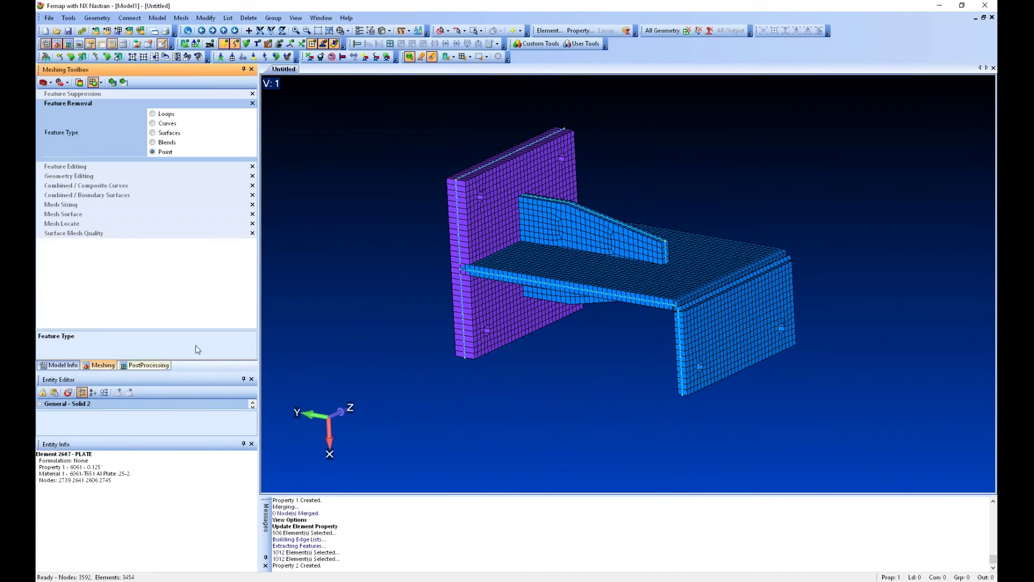
click(385, 30)
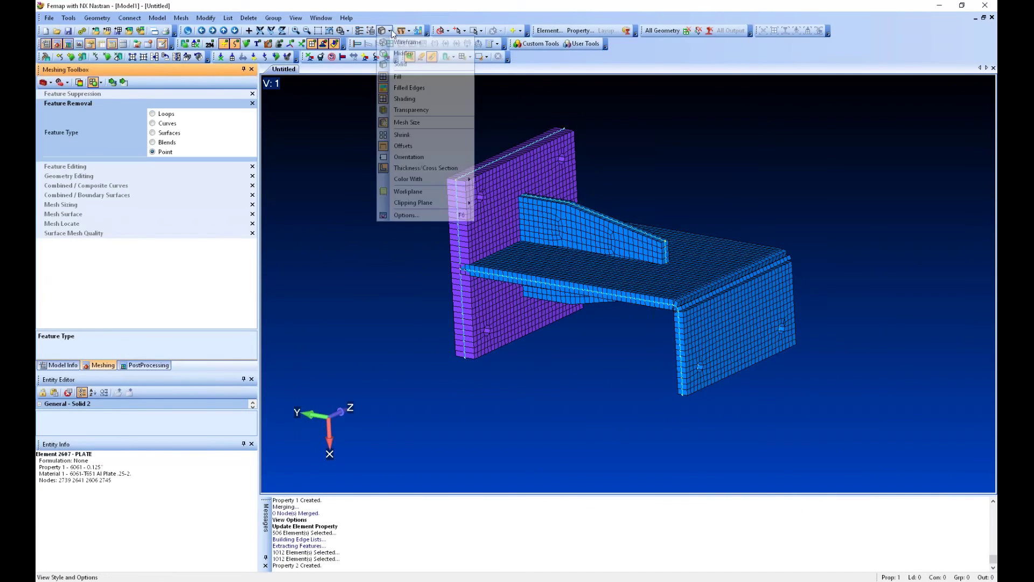
click(426, 168)
scroll(703, 258, up, 5)
ctrl+middle_drag(703, 257, 566, 328)
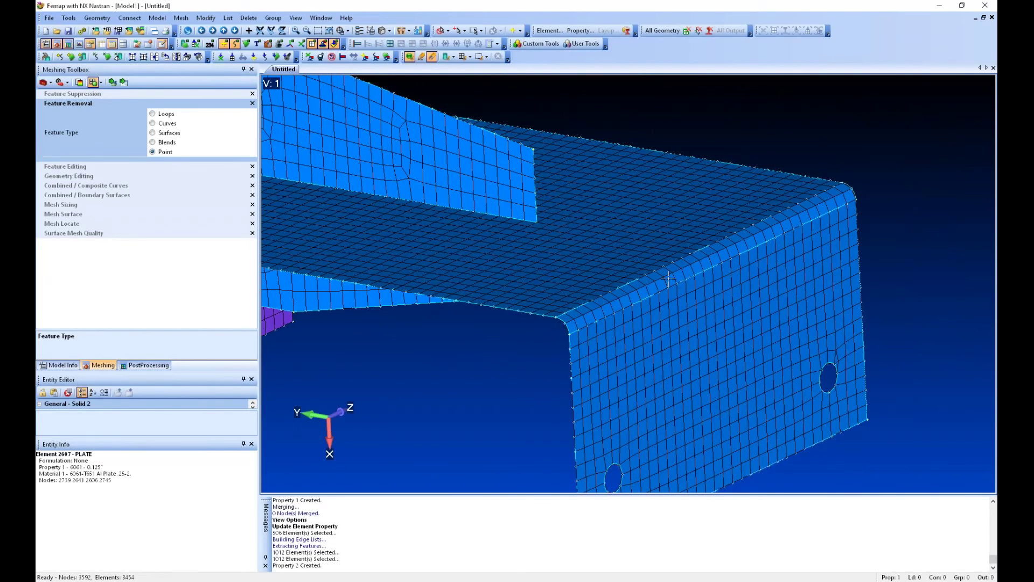
Step: Use Mesh Sizing Set To 4 elements on both bend fillet edges, remeshing to 3518 elements
click(61, 204)
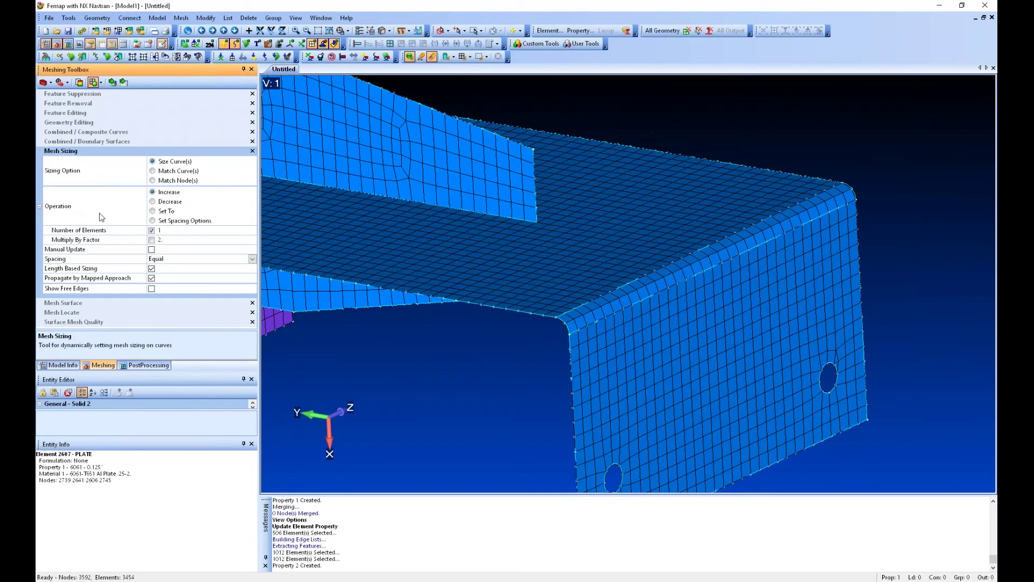
click(164, 211)
click(253, 232)
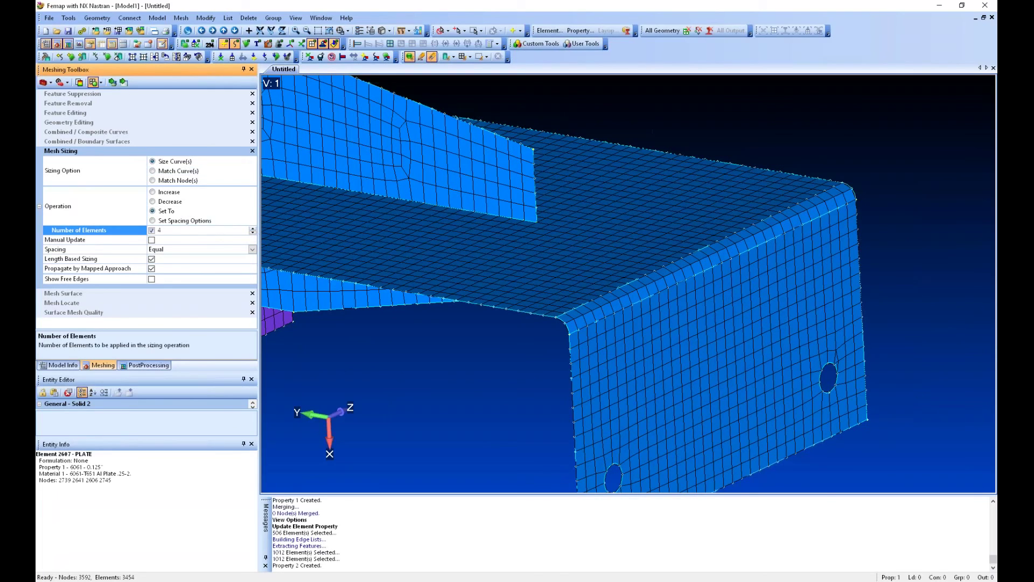
click(112, 82)
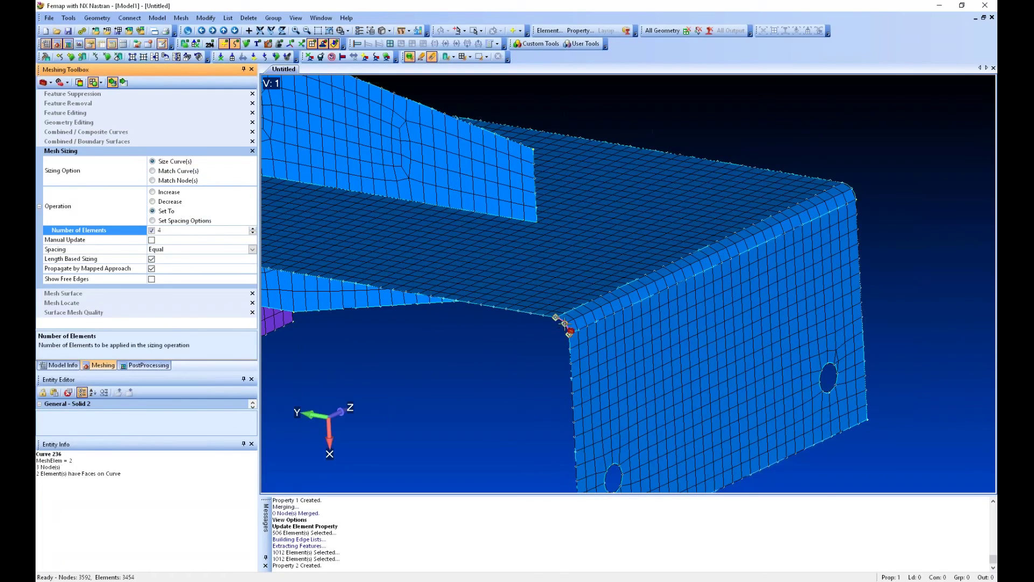
click(565, 324)
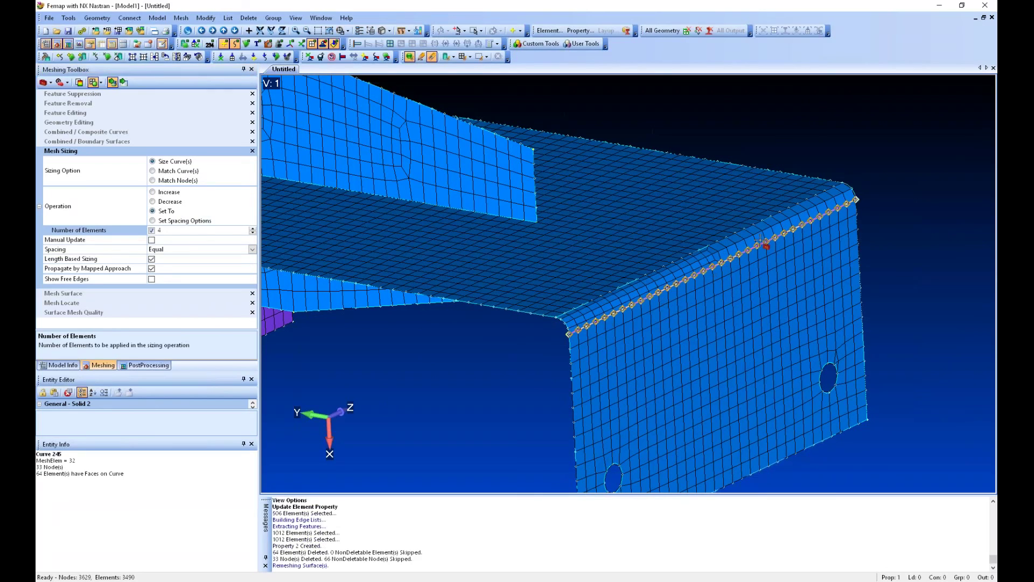
click(862, 179)
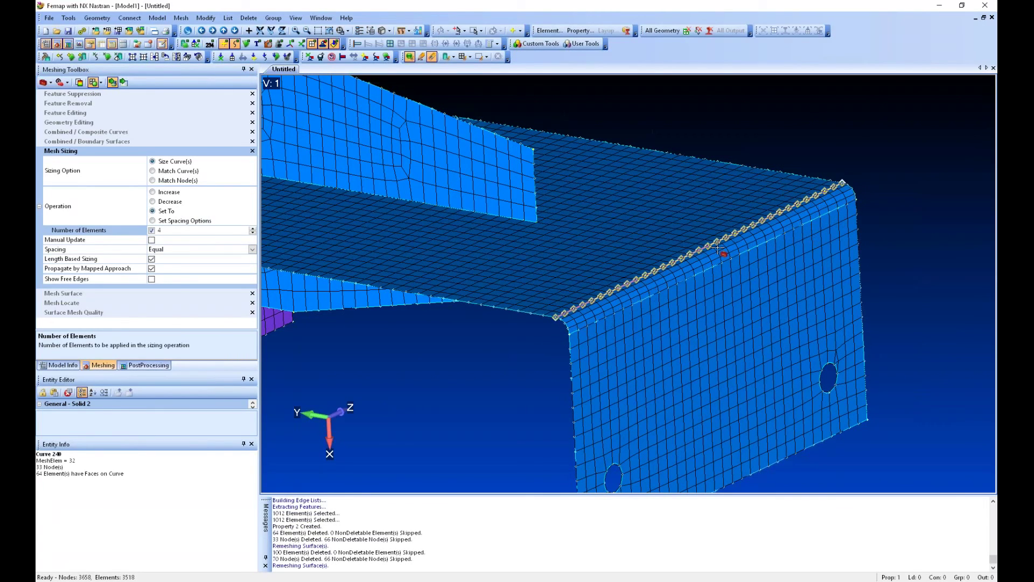
scroll(436, 318, down, 2)
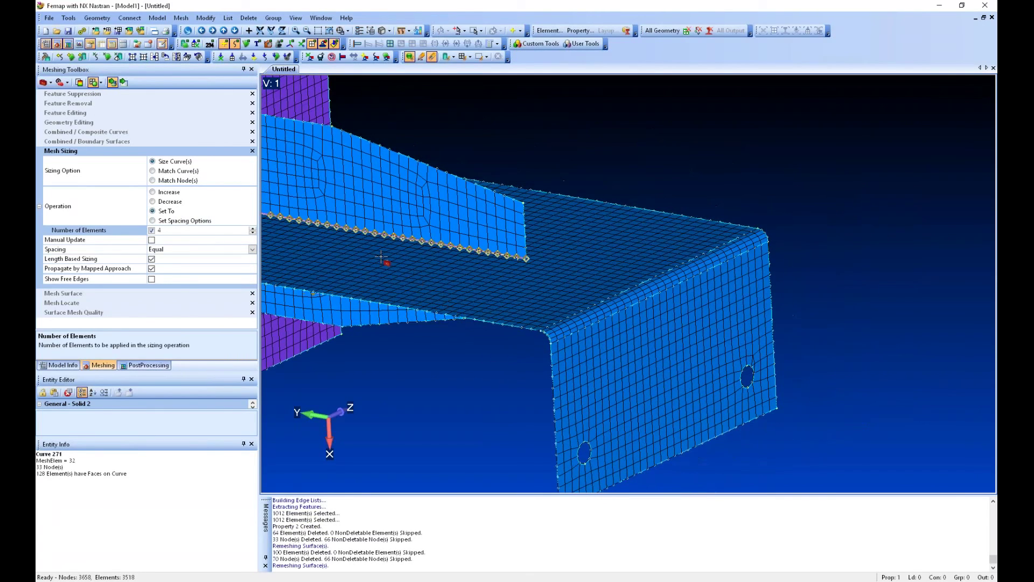
scroll(411, 262, down, 3)
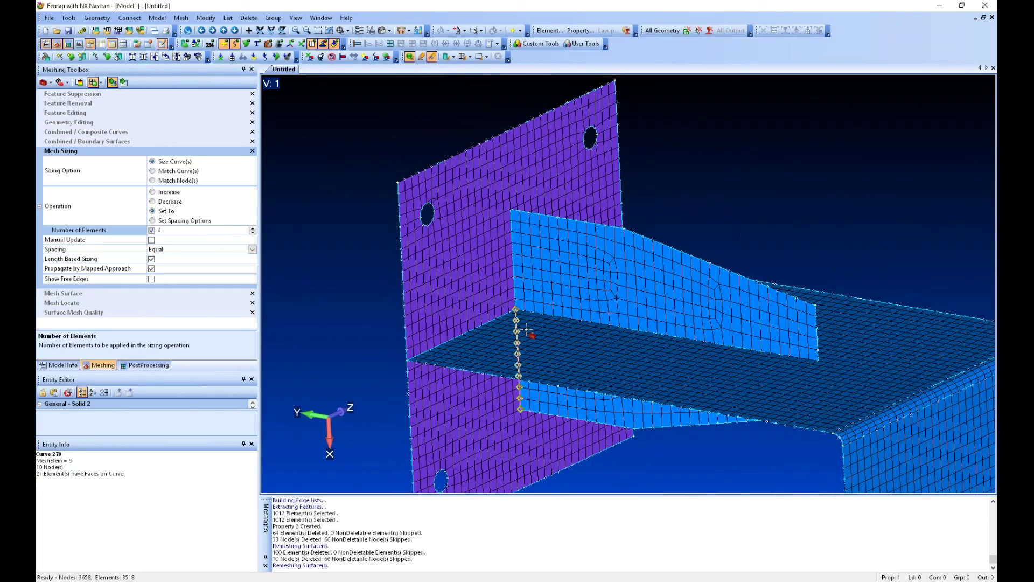
scroll(463, 254, up, 3)
middle_drag(439, 258, 380, 263)
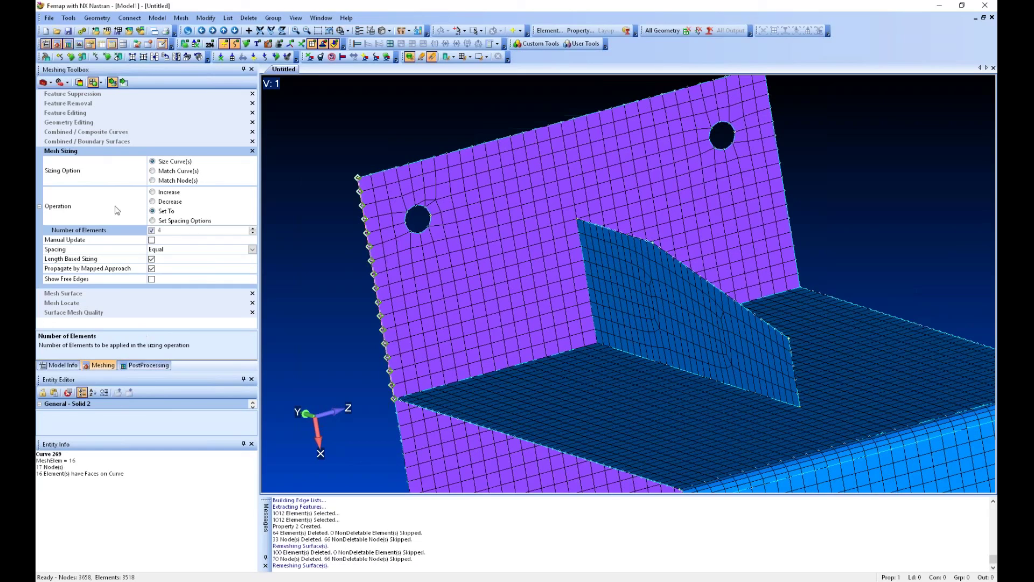
Step: Choose the Washer geometry operation and ring the upper-left and upper-right holes
click(76, 124)
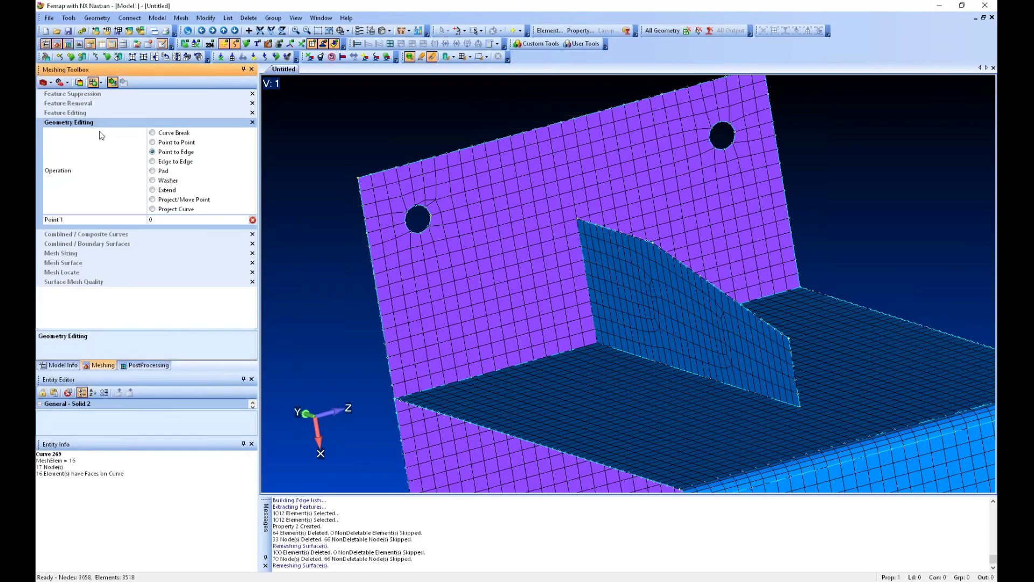
click(164, 172)
click(167, 180)
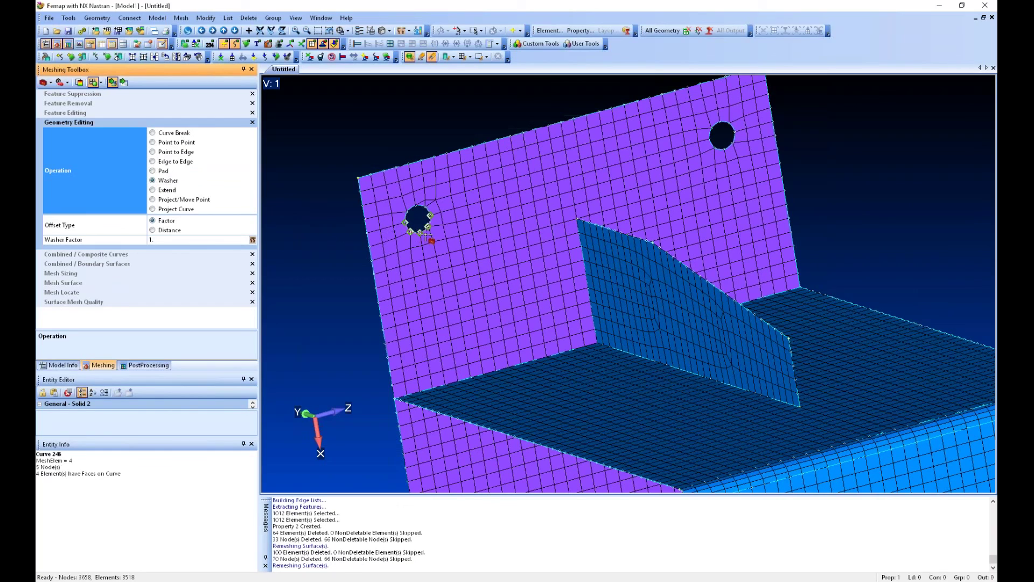
click(414, 231)
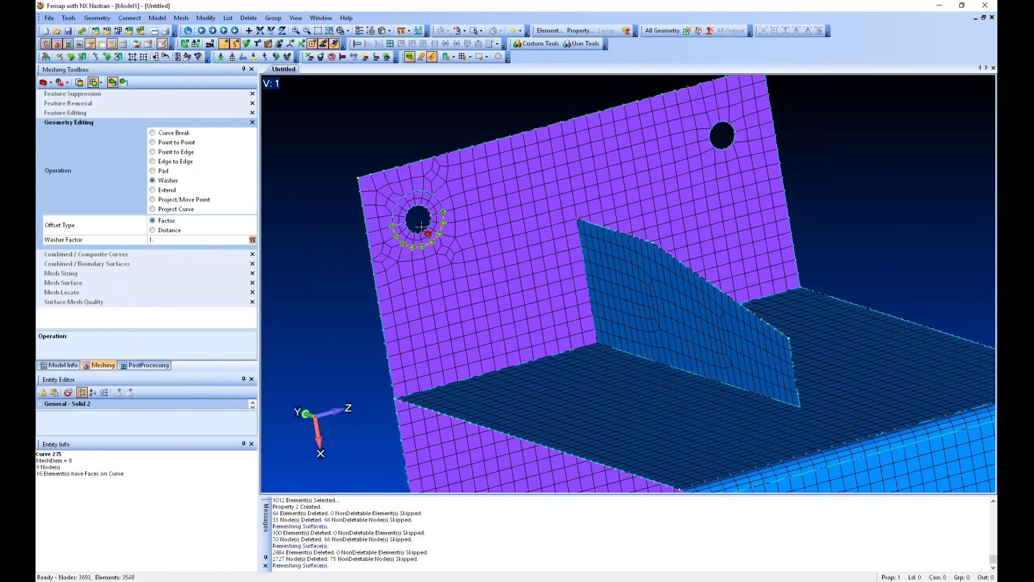
click(679, 165)
Step: Add washers around the lower purple, lower blue, right blue and remaining purple holes
scroll(596, 351, down, 2)
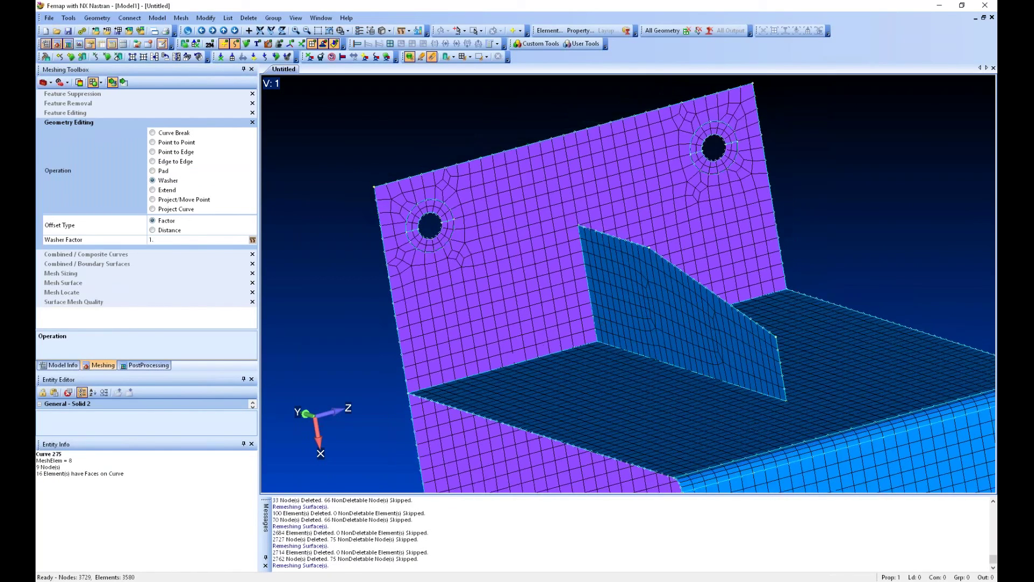
ctrl+middle_drag(596, 351, 582, 169)
click(481, 334)
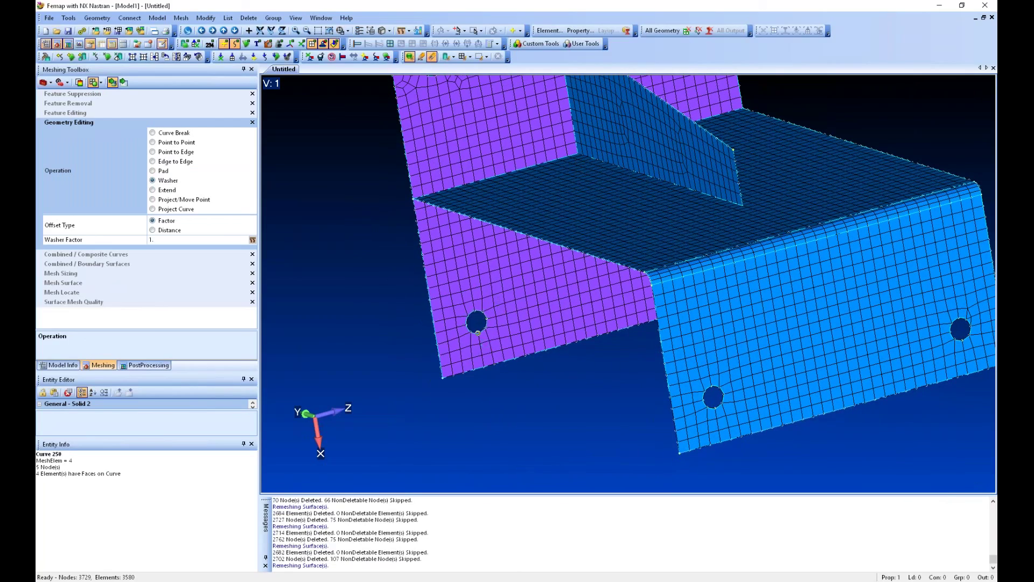
click(707, 408)
click(962, 338)
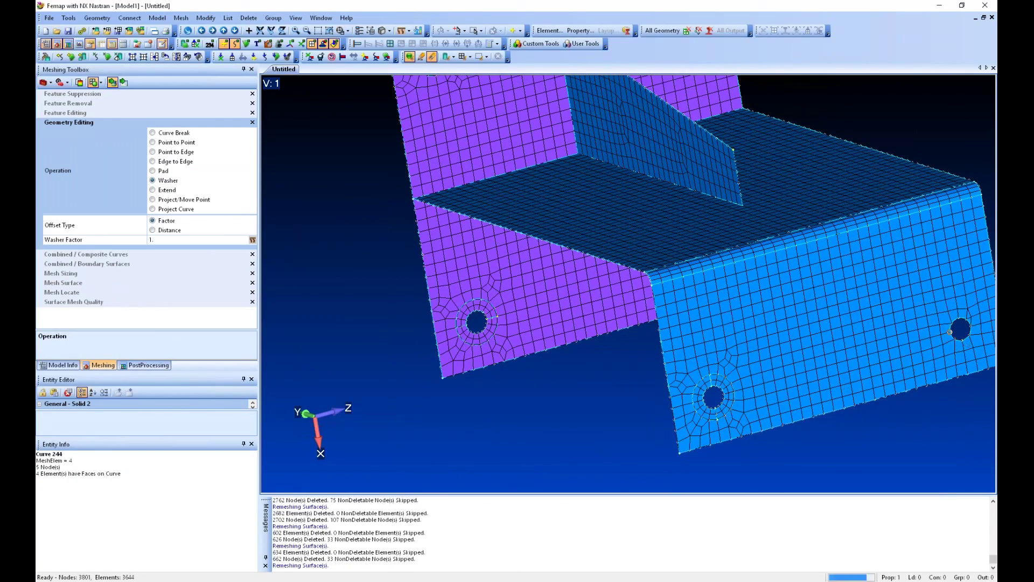
scroll(640, 356, down, 3)
click(478, 370)
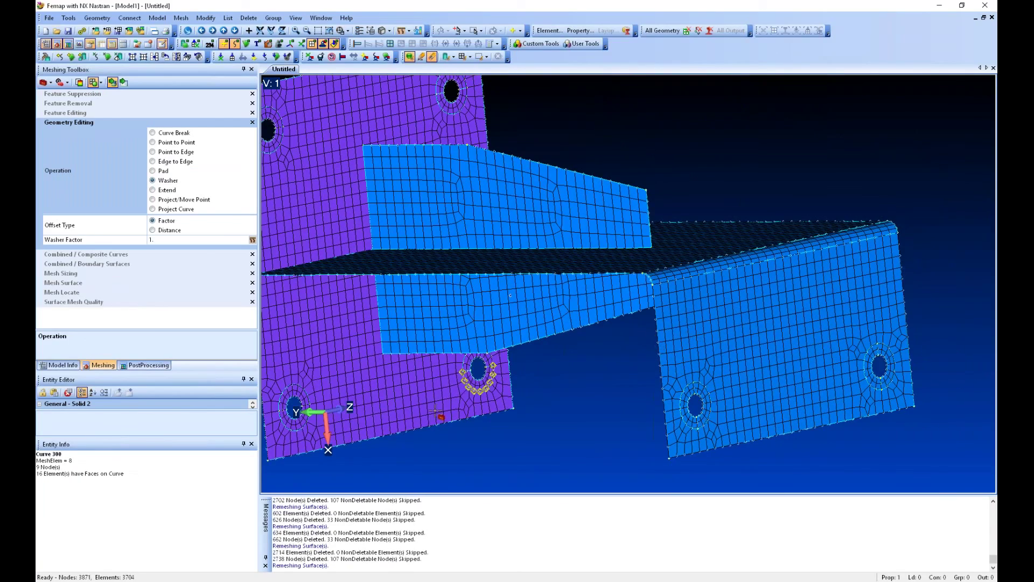